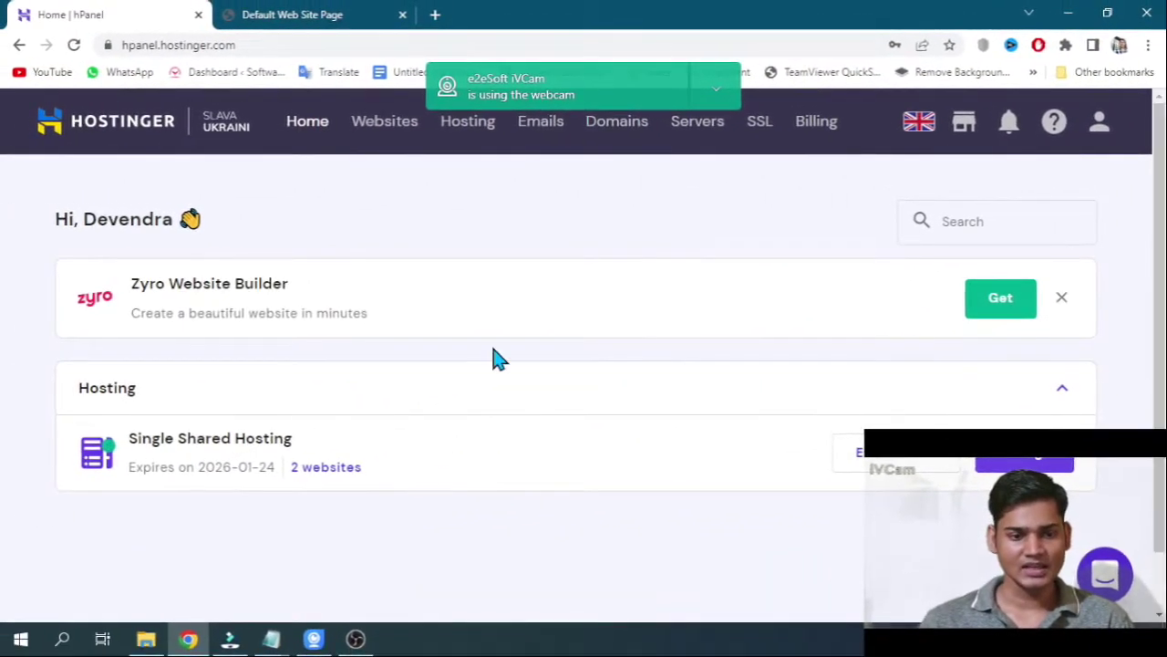
Open the management page of the Single Shared Hosting plan
scroll(495, 357, down, 1)
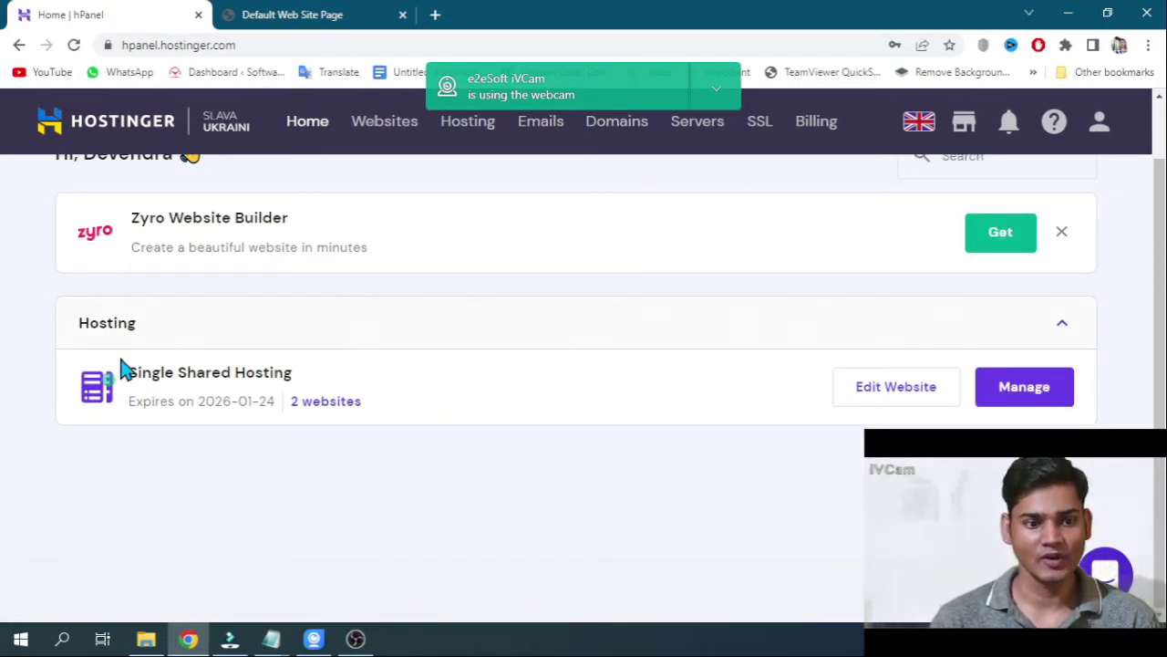
click(1049, 399)
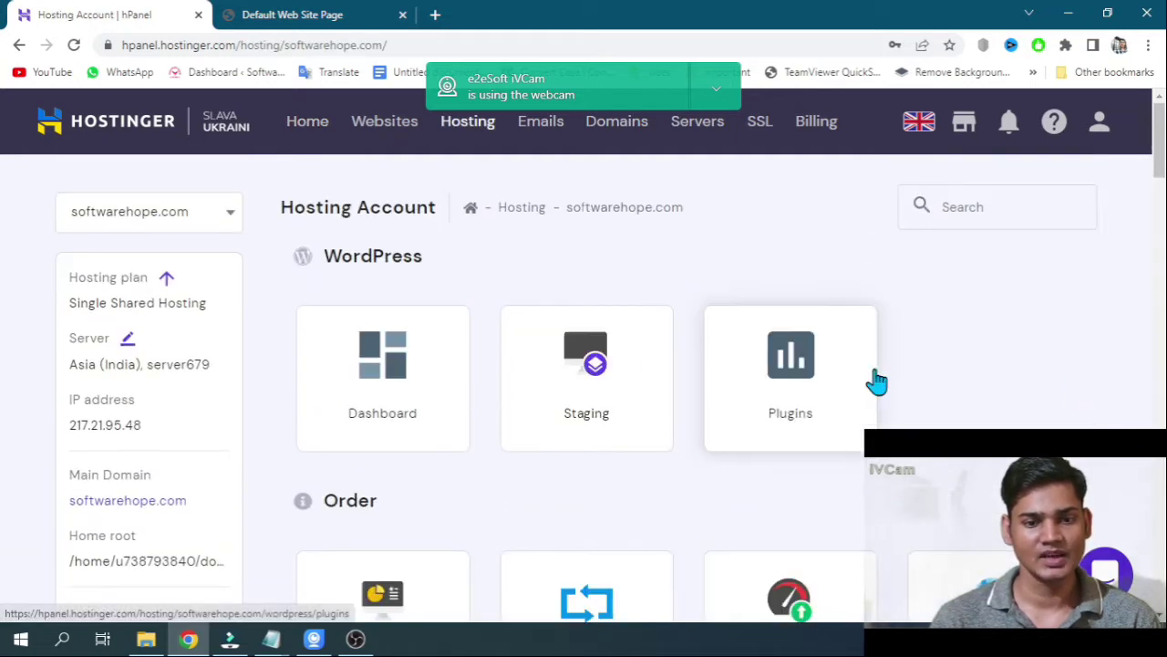
scroll(972, 376, down, 1)
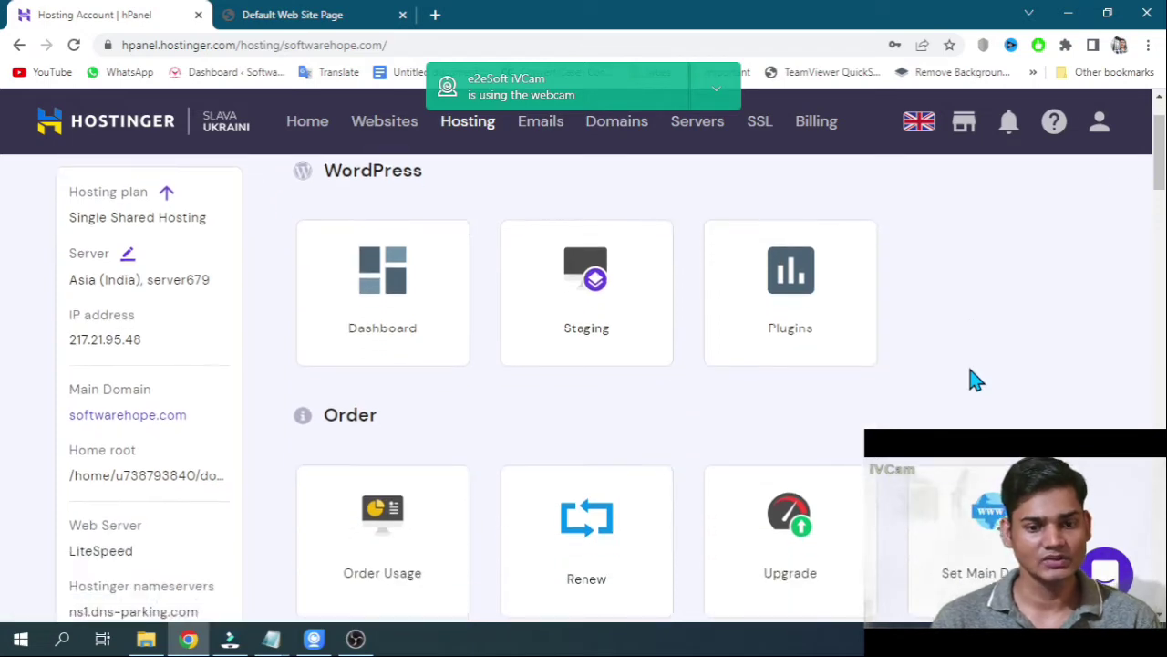
scroll(959, 378, up, 1)
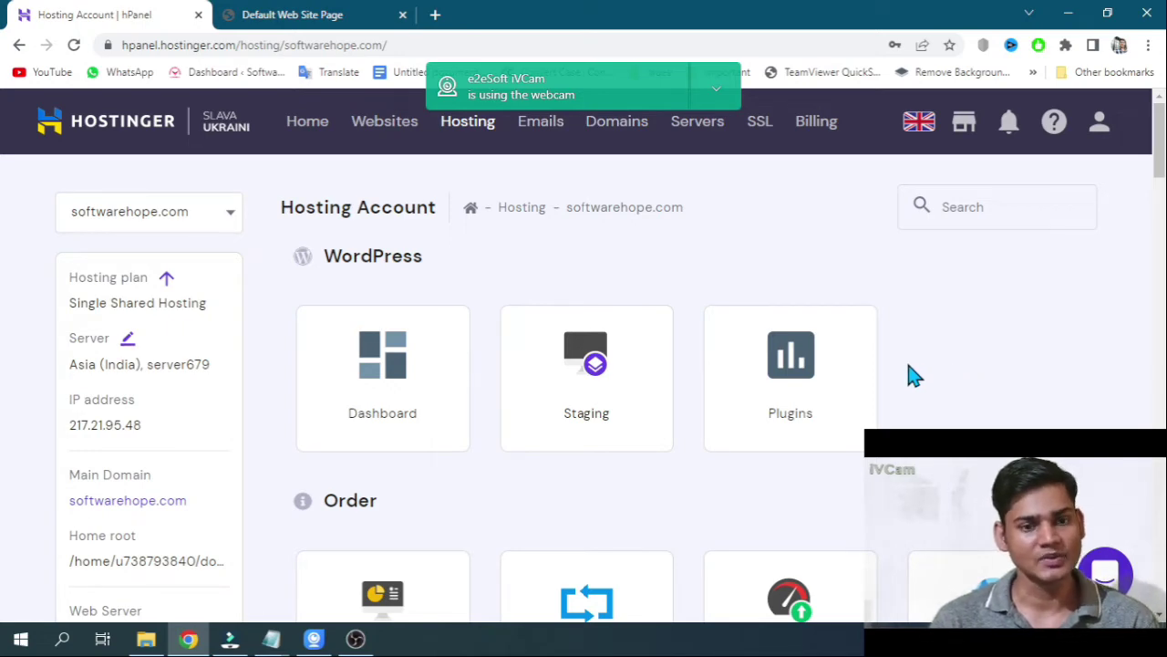
Open the Auto Installer from the Website section of the softwarehope.com hosting account
scroll(411, 339, down, 1)
scroll(403, 357, down, 1)
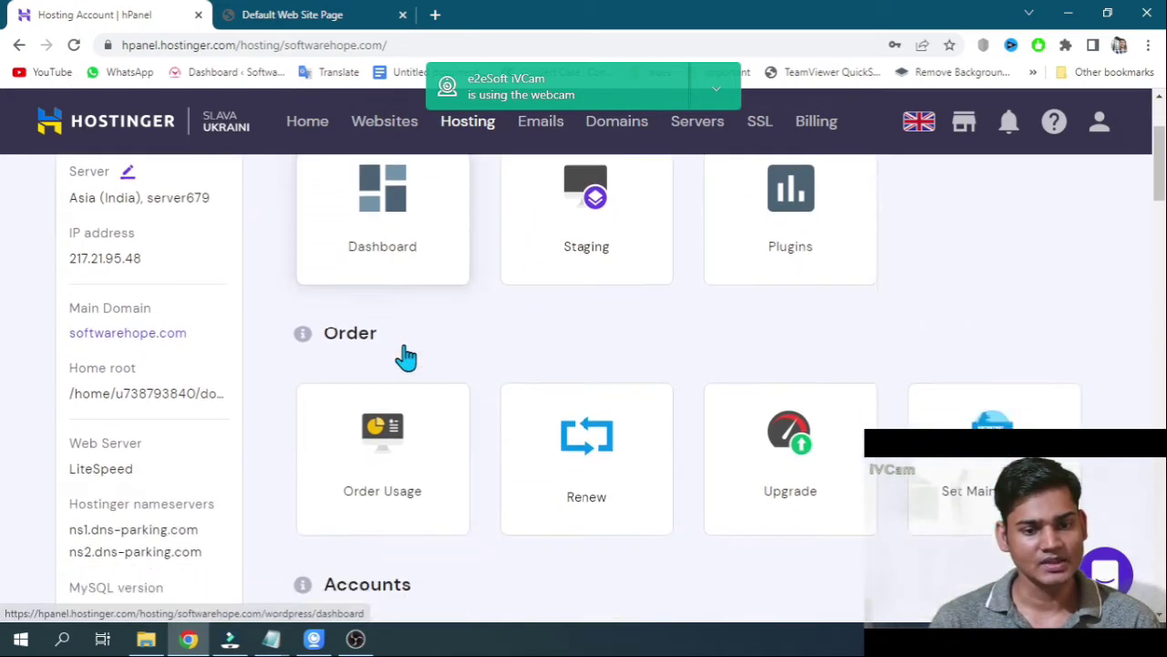
scroll(834, 222, down, 4)
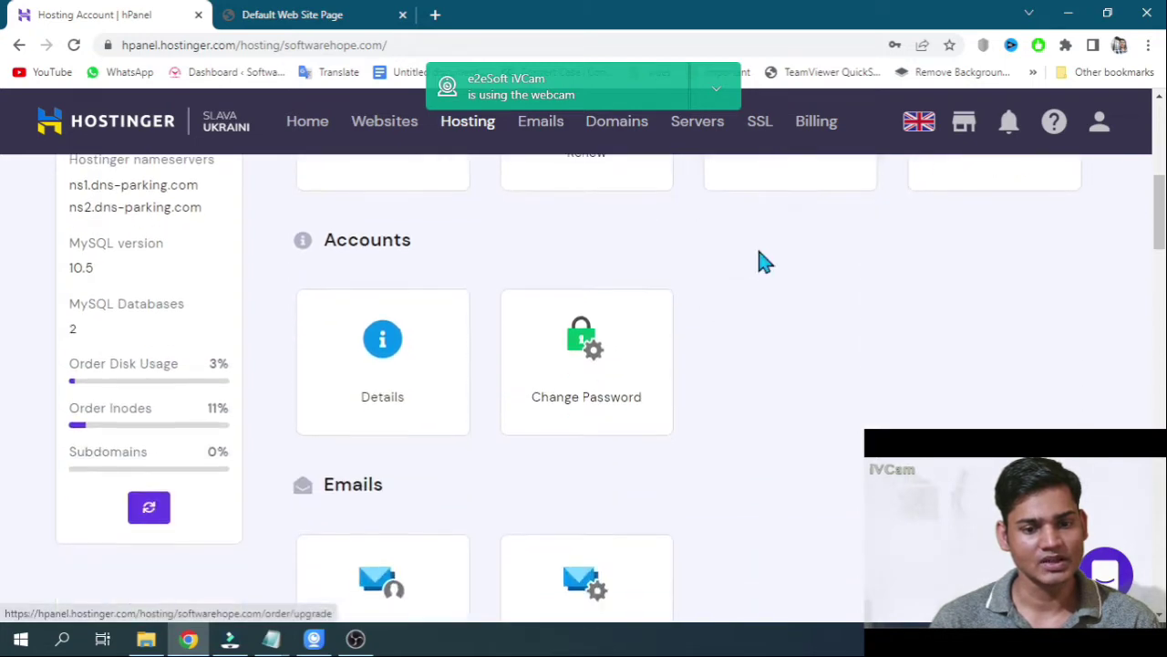
scroll(438, 318, down, 5)
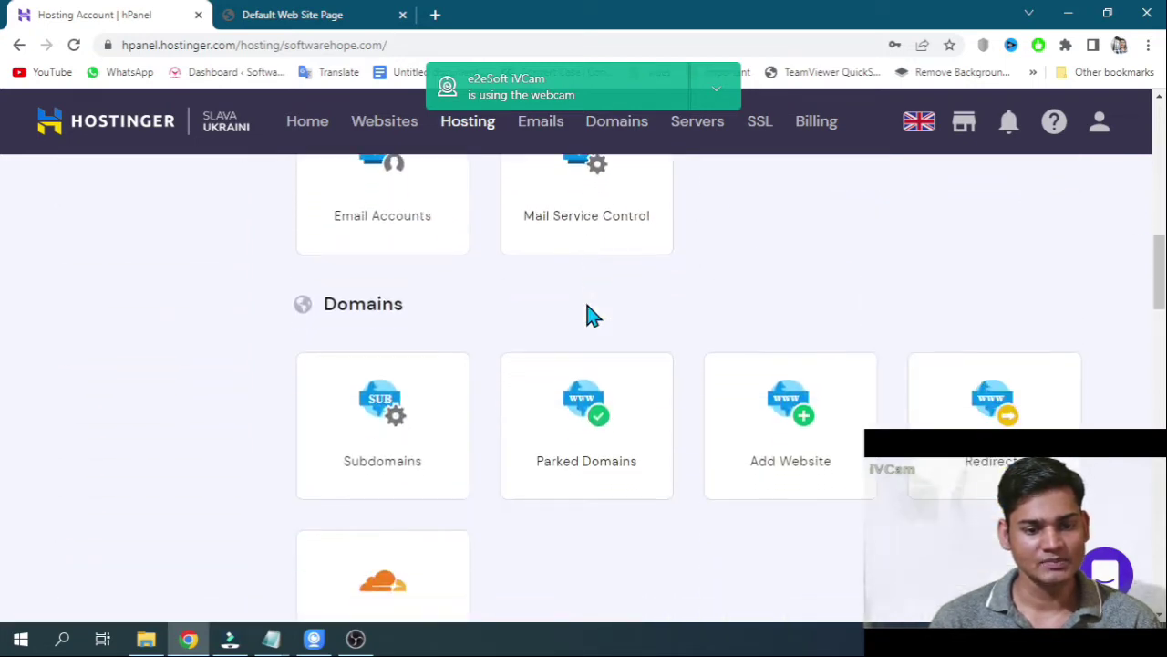
scroll(588, 315, down, 5)
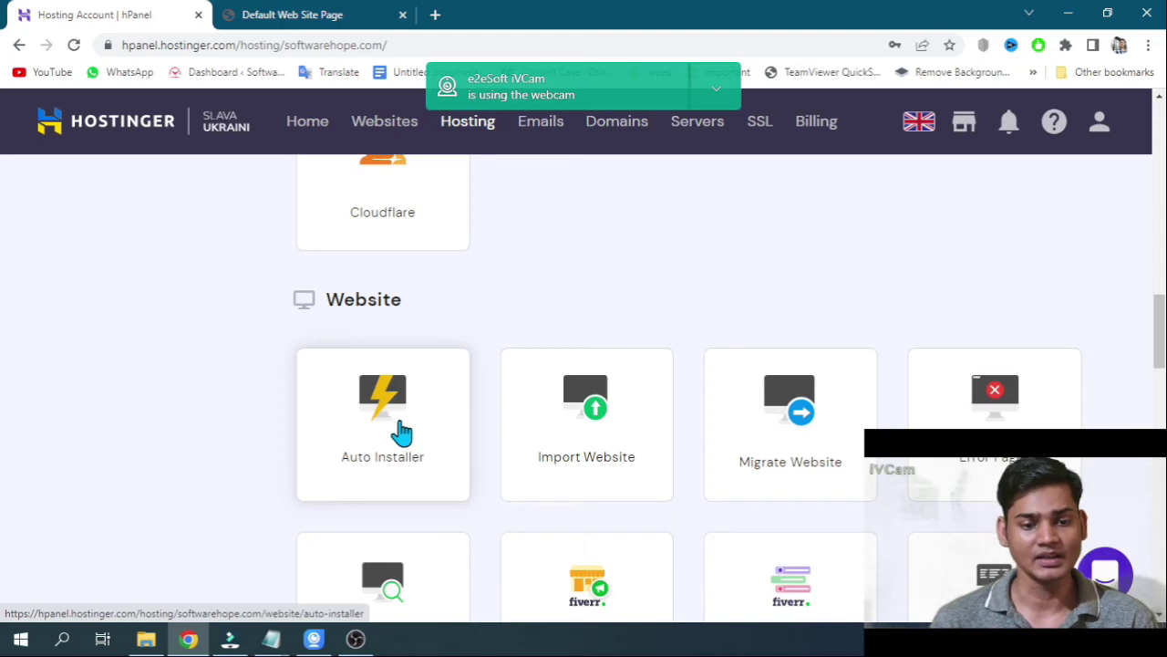
click(397, 436)
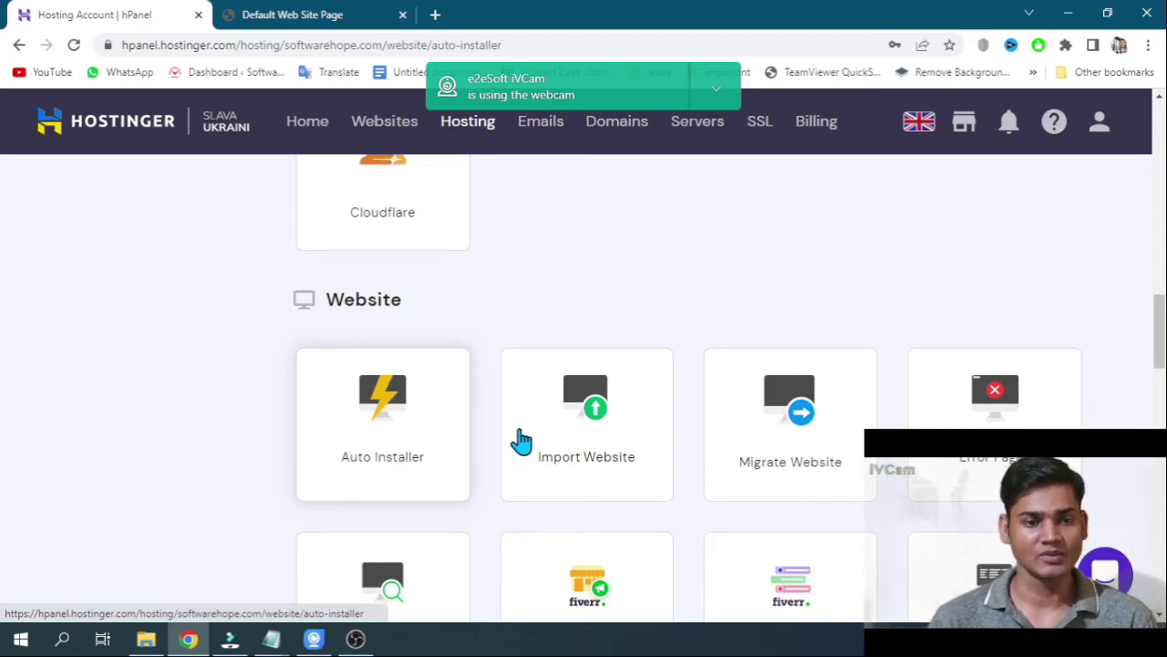
Look over the installed applications and the WordPress, WooCommerce, Joomla and Other choices in the Auto Installer
scroll(525, 441, up, 2)
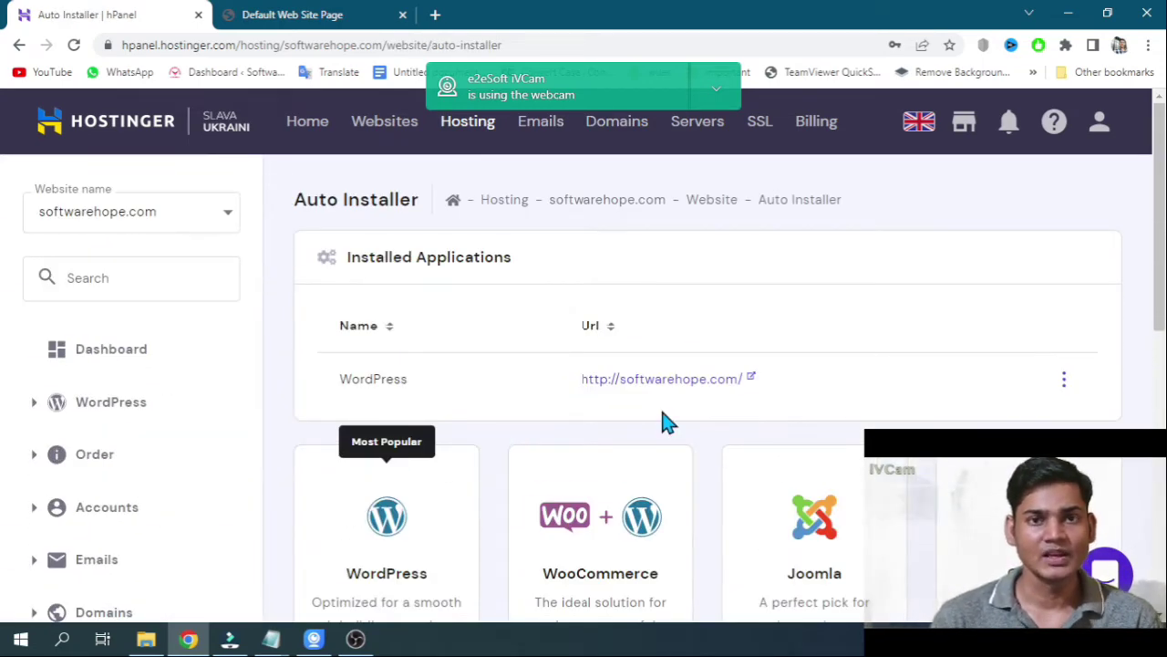
scroll(825, 398, down, 2)
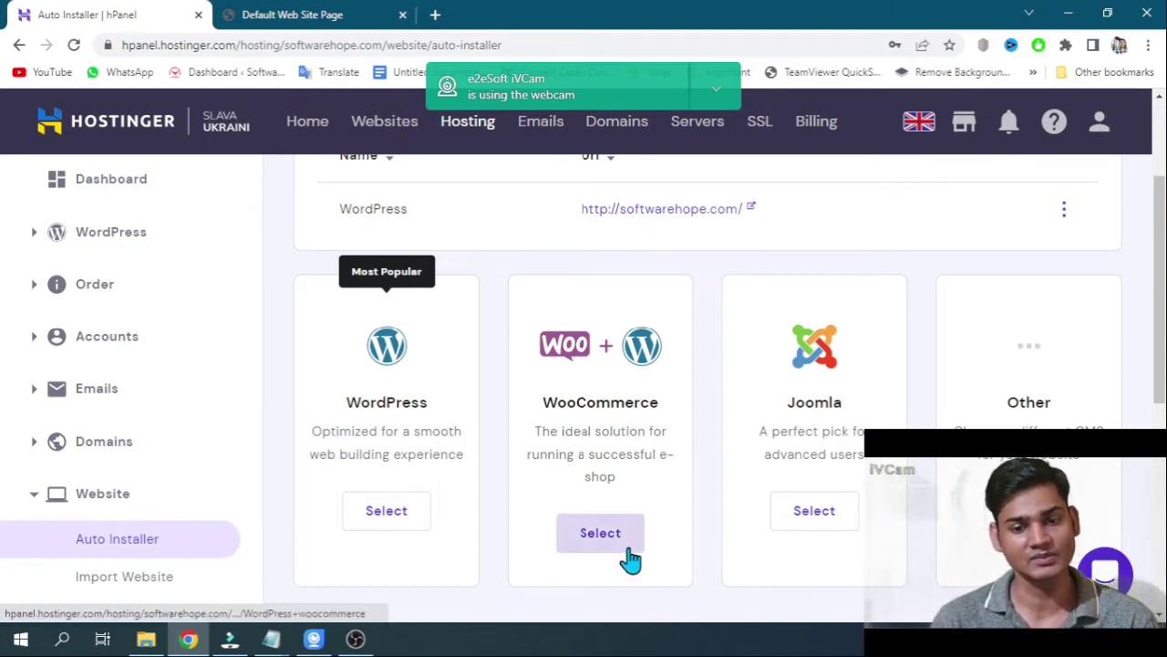
scroll(776, 483, down, 3)
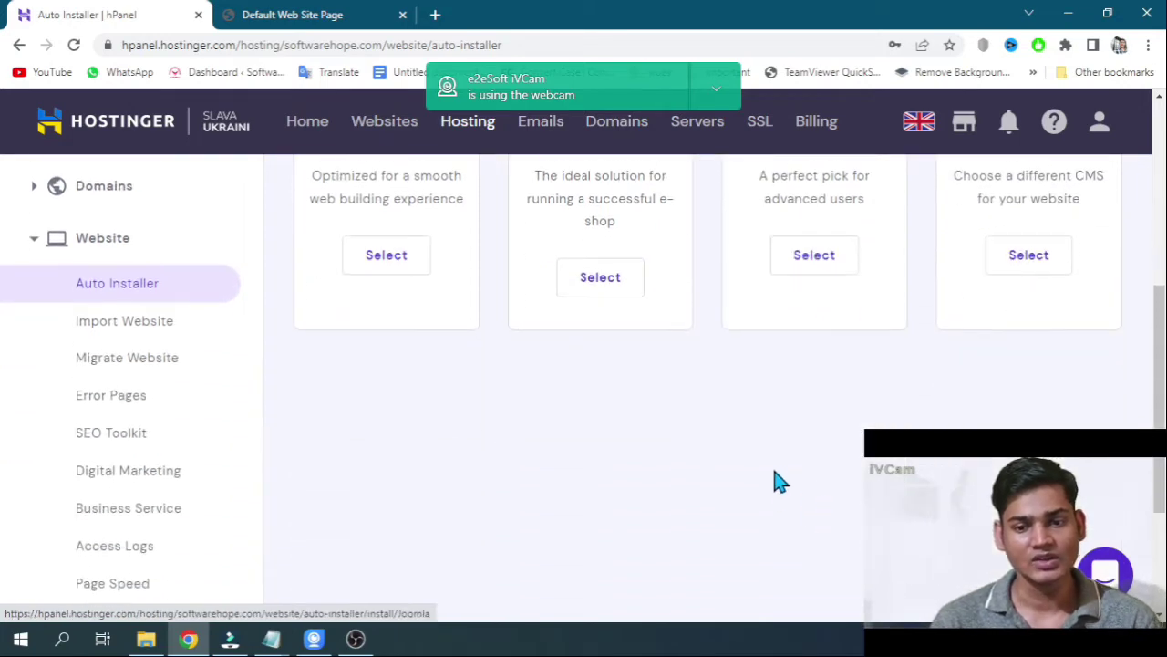
scroll(777, 482, up, 2)
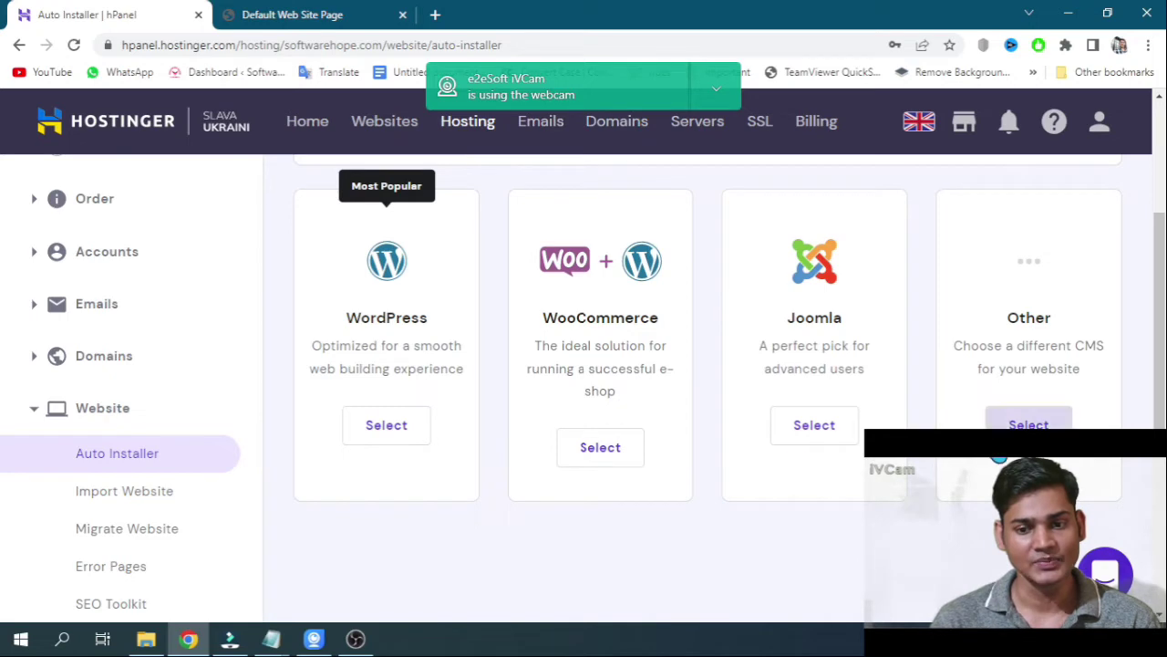
scroll(1058, 364, down, 2)
scroll(1058, 374, up, 3)
scroll(1074, 344, down, 3)
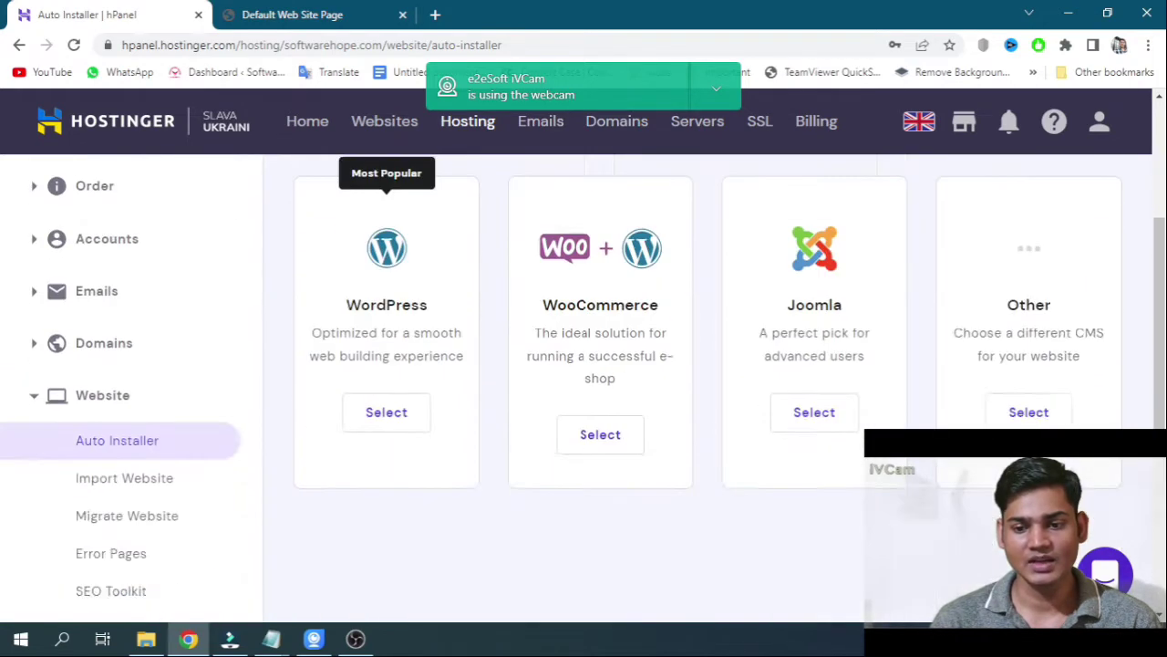
Choose the Other CMS option and browse its list of installable applications
click(1032, 264)
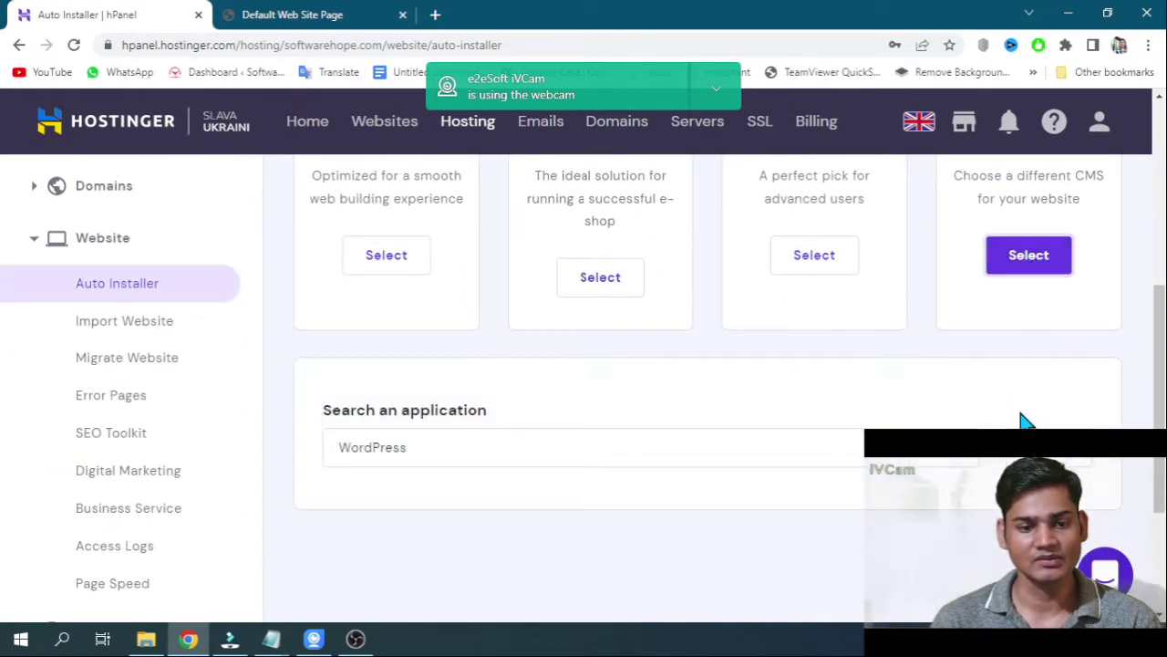
click(972, 460)
scroll(812, 449, down, 5)
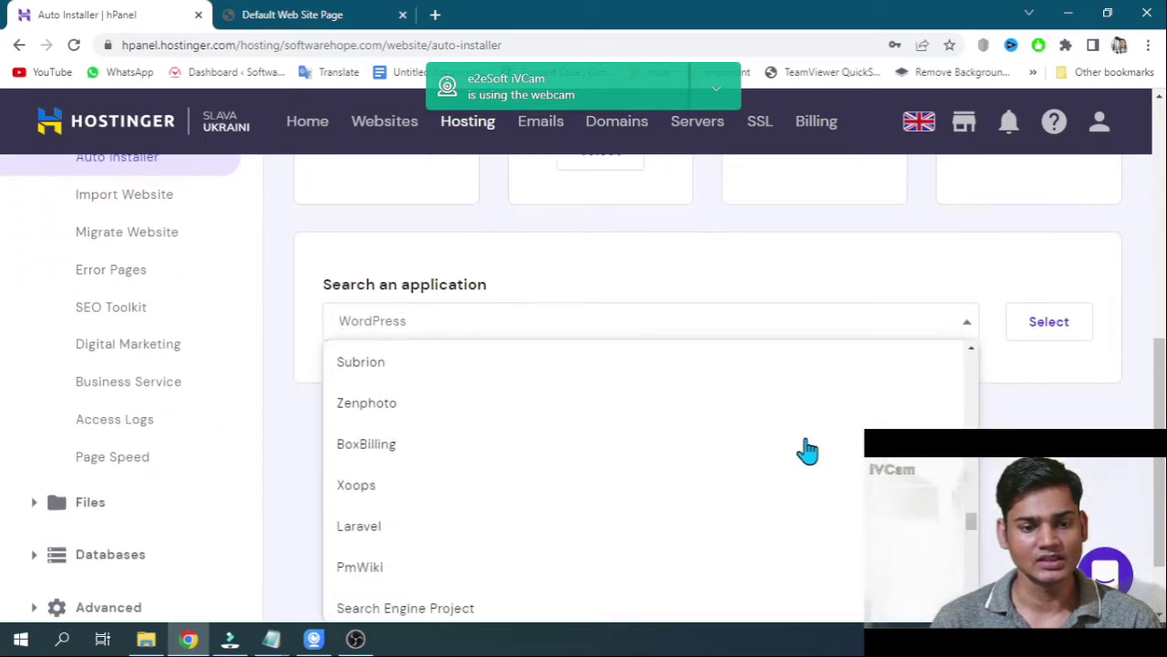
scroll(520, 534, down, 10)
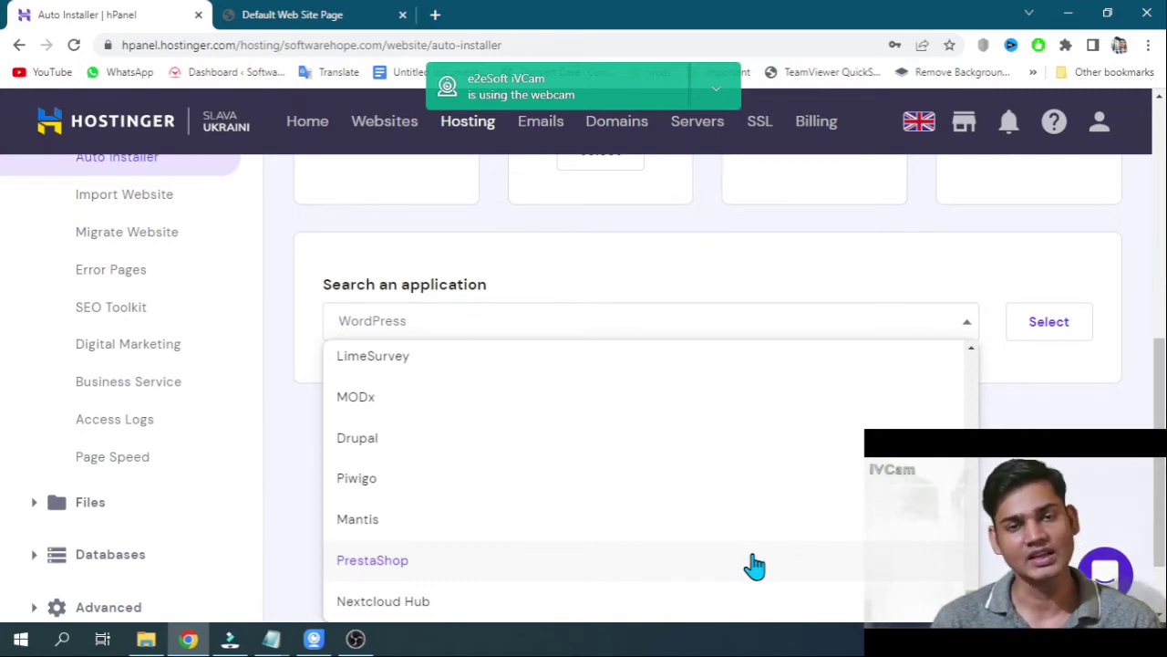
scroll(762, 560, up, 8)
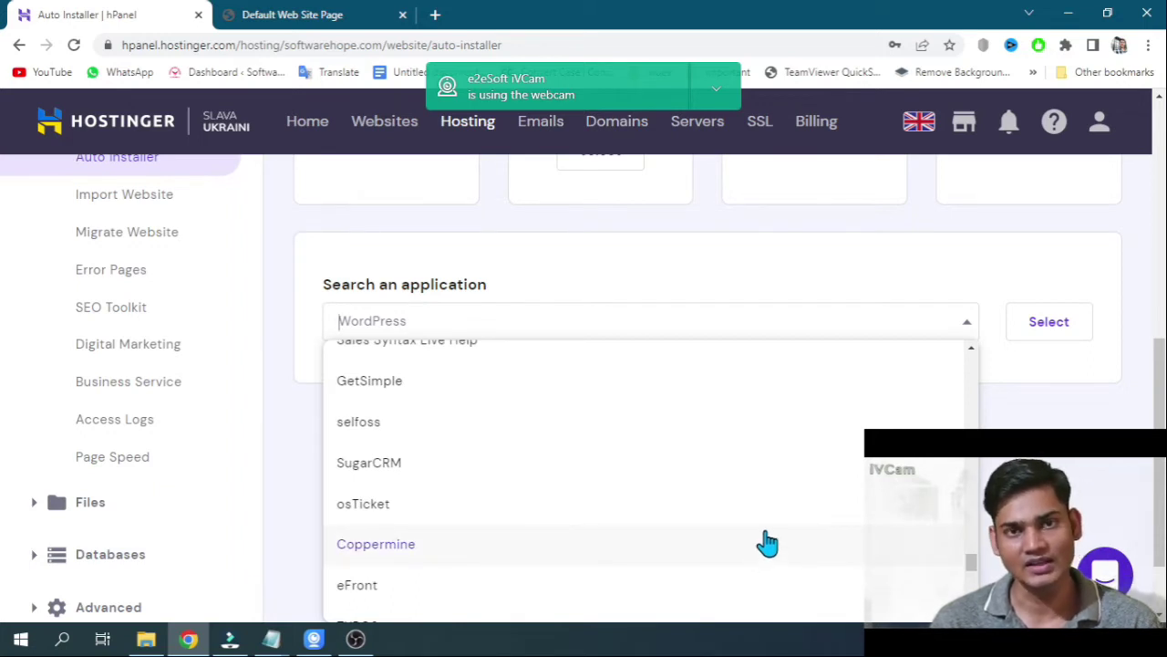
scroll(766, 543, up, 3)
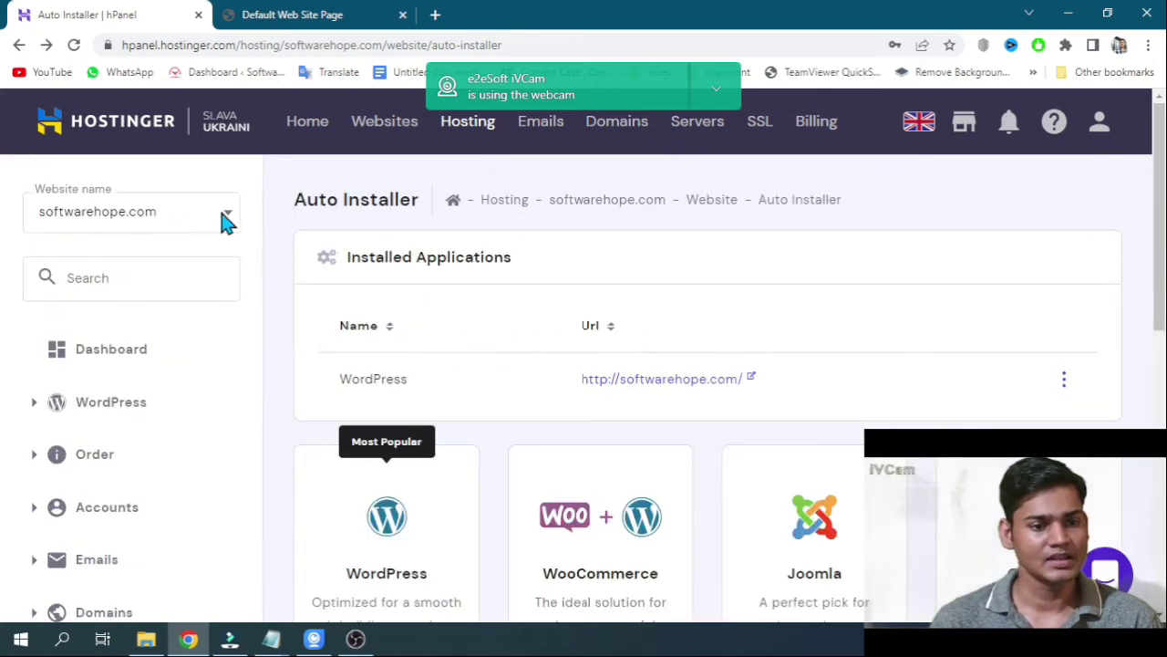
Switch the Auto Installer to the anydesk.com website and start a WordPress installation for it
click(228, 222)
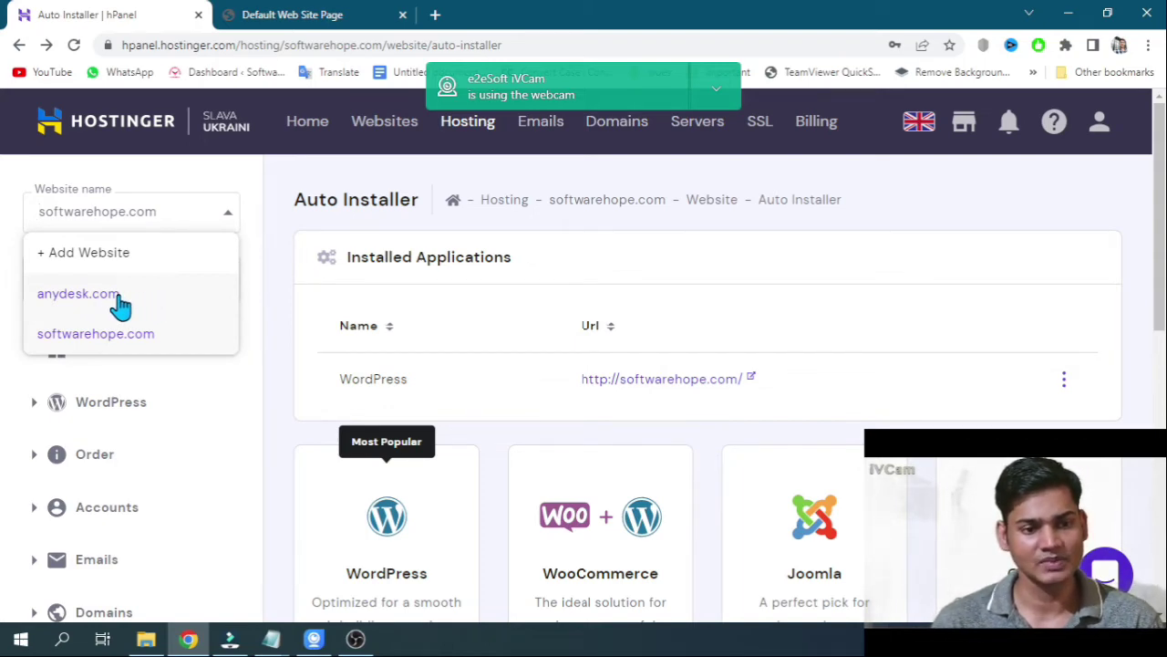
click(87, 298)
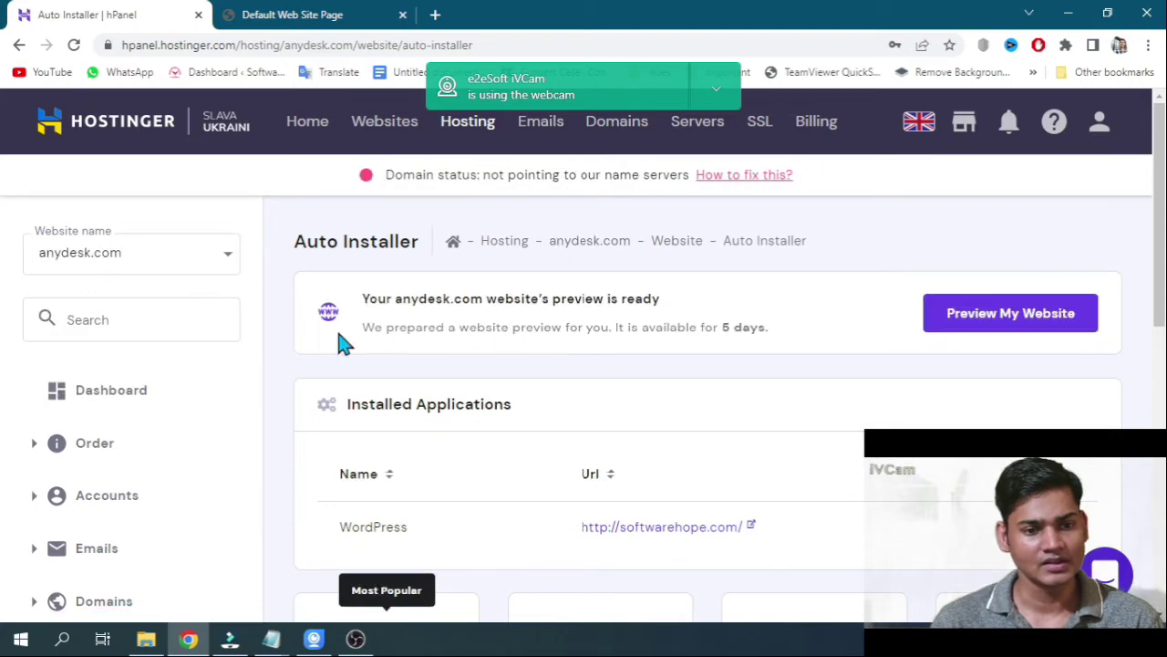
scroll(584, 365, down, 2)
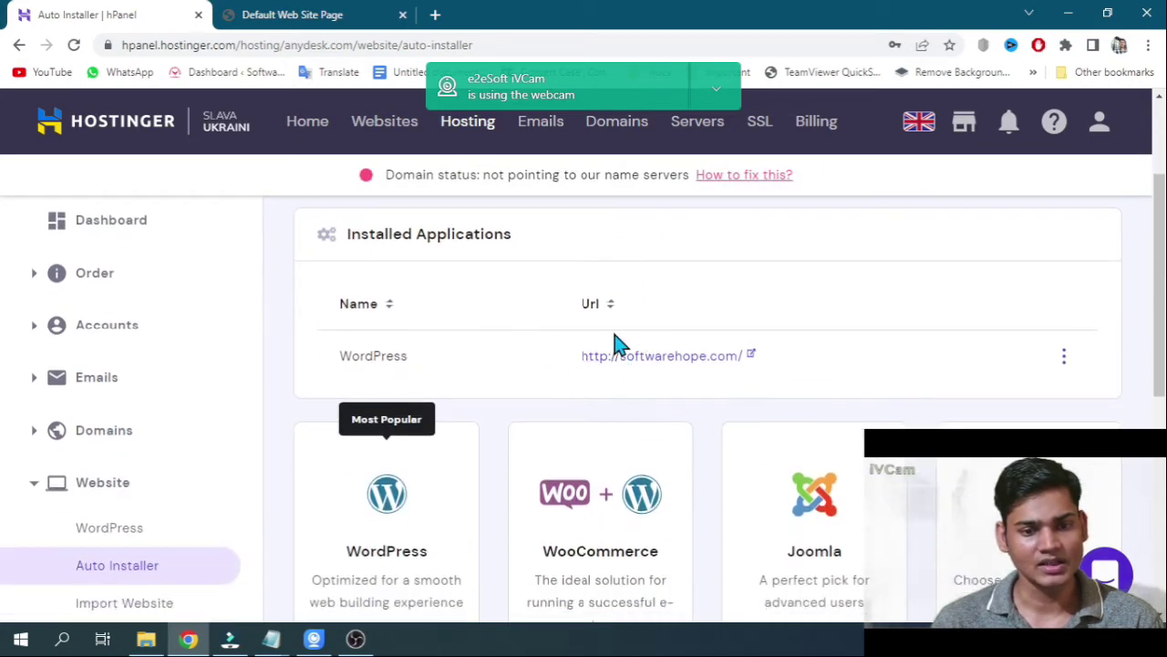
scroll(875, 374, down, 2)
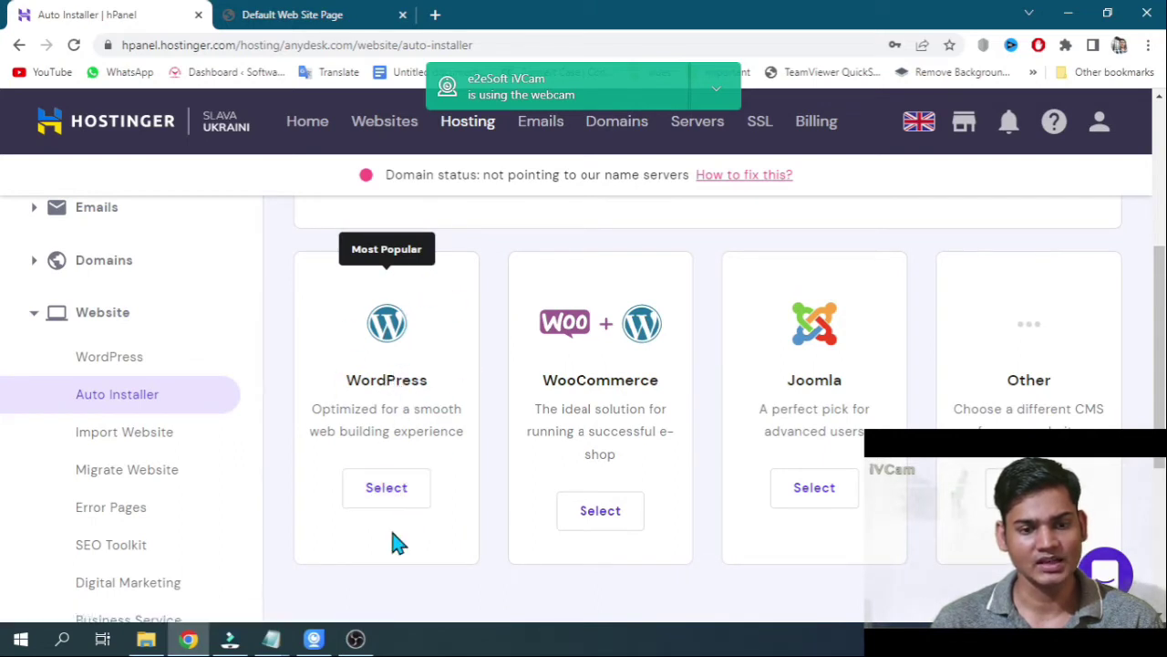
click(398, 502)
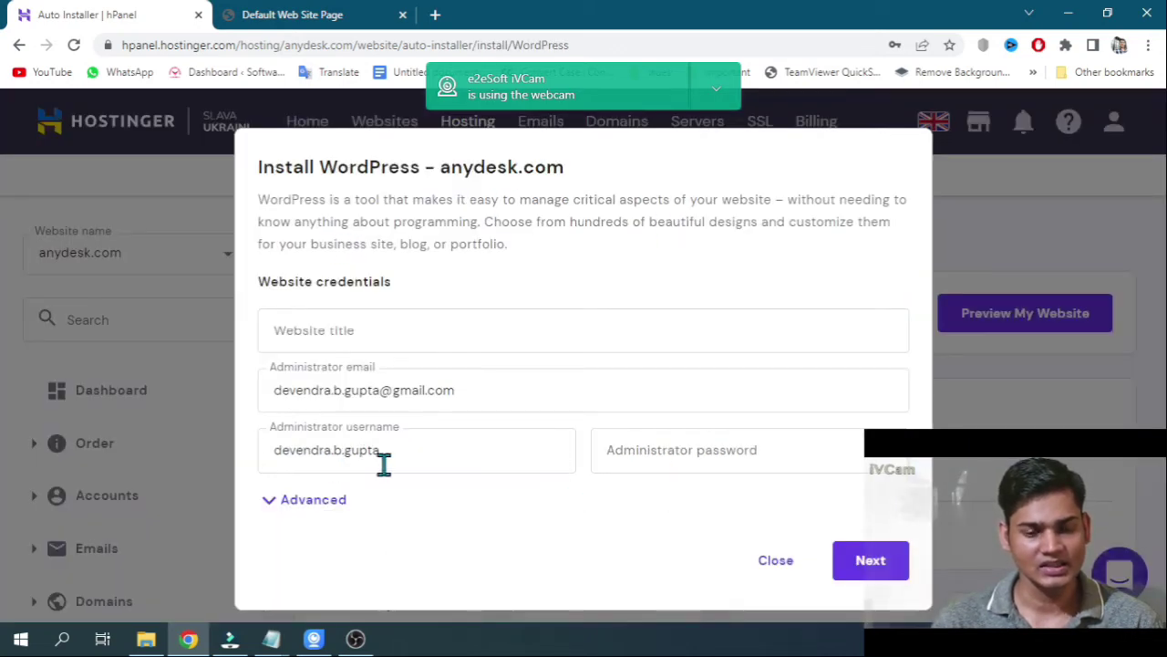
click(435, 448)
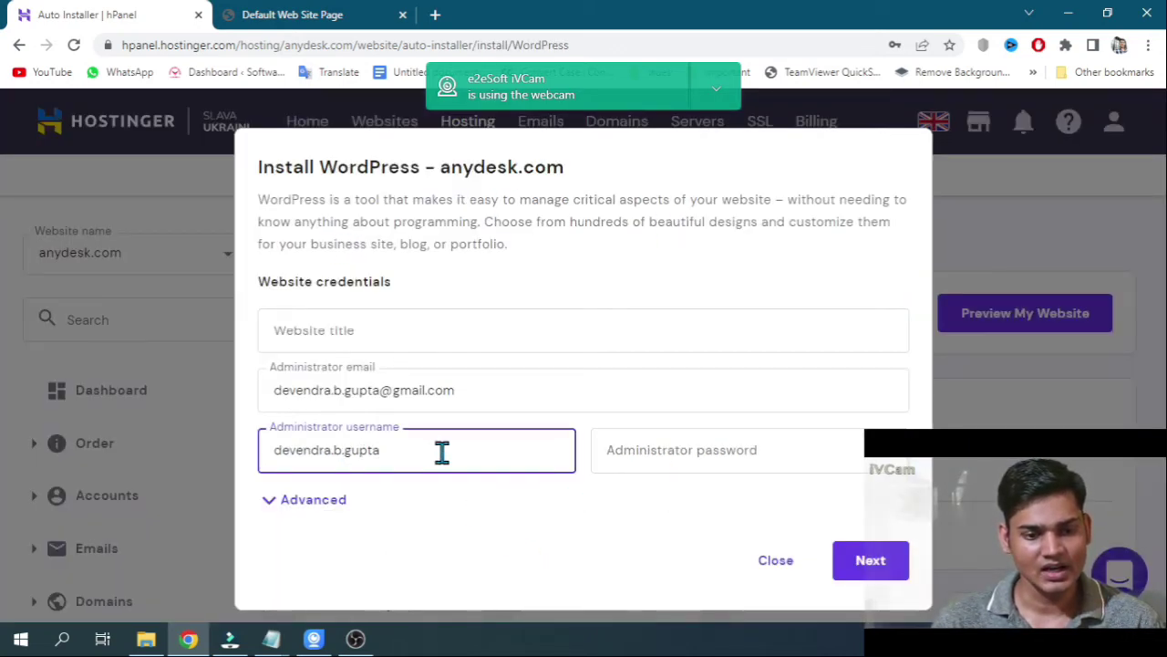
drag(440, 450, 253, 466)
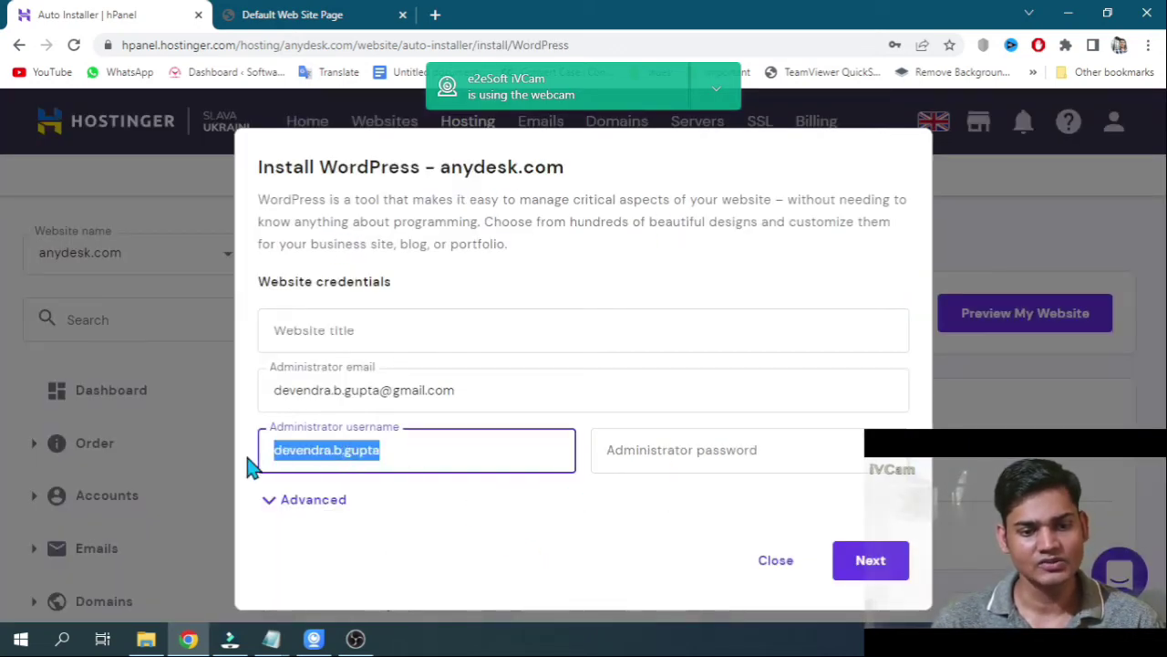
click(442, 452)
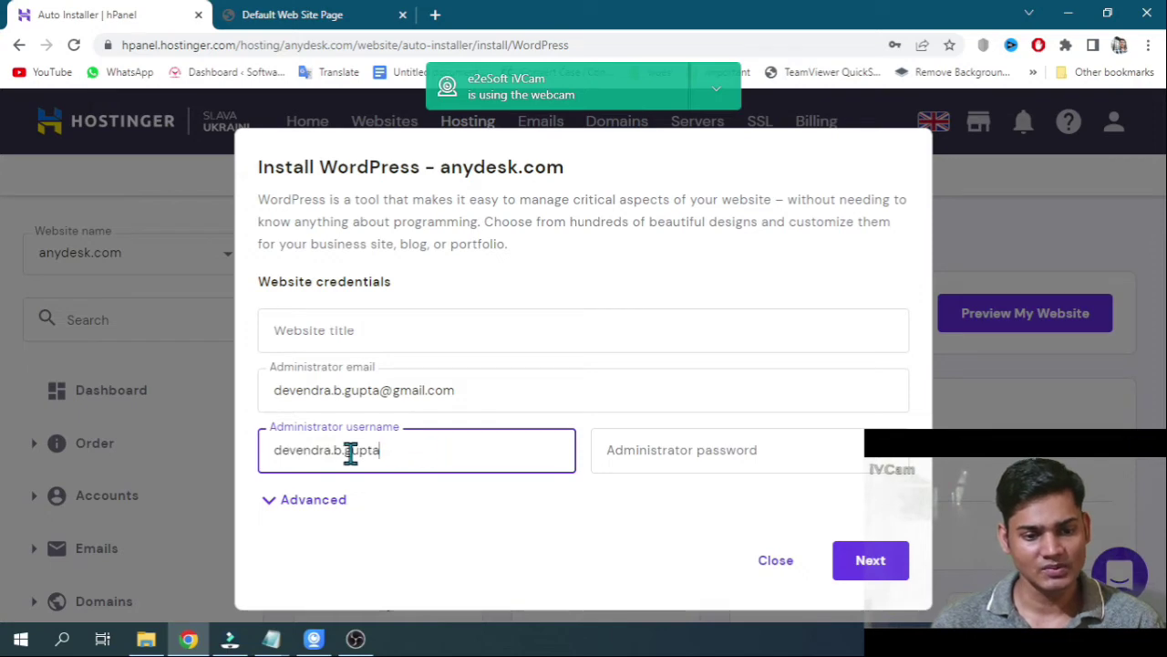
double_click(352, 450)
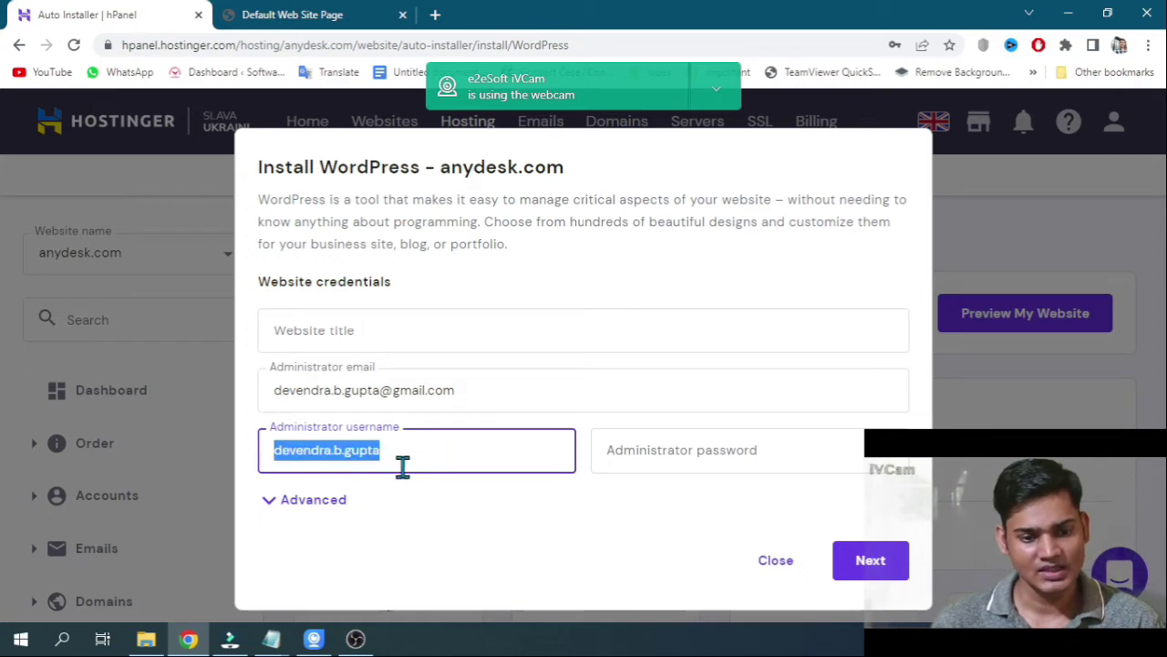
click(708, 452)
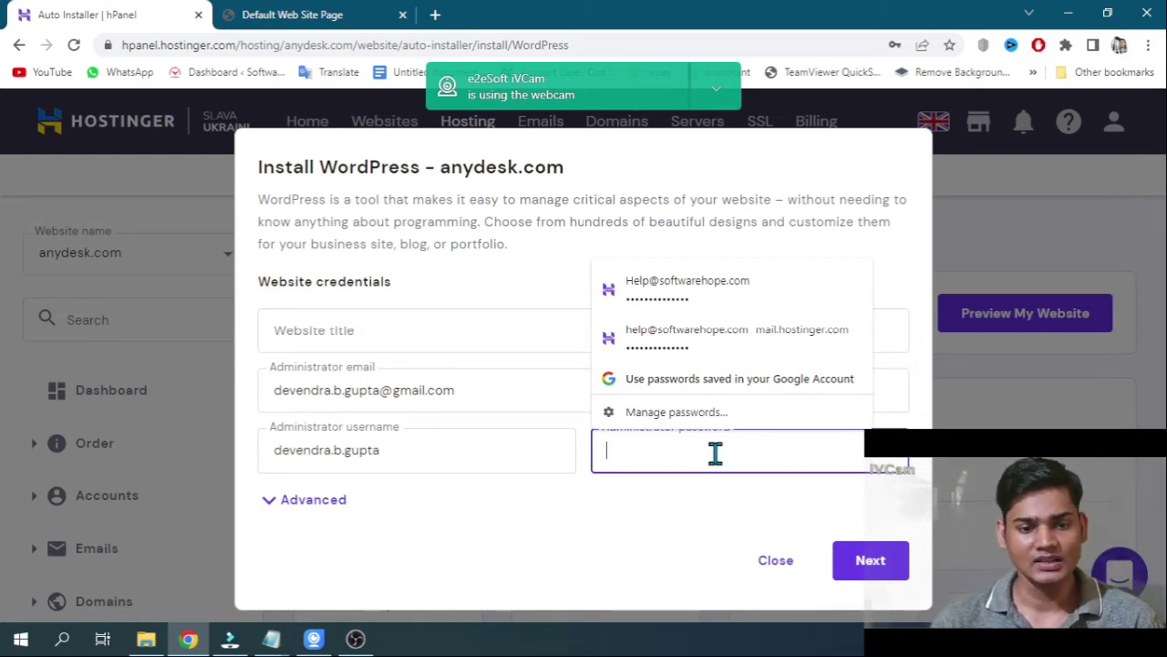
Set the website title to anydesk and enter the administrator password for the WordPress installation
click(406, 335)
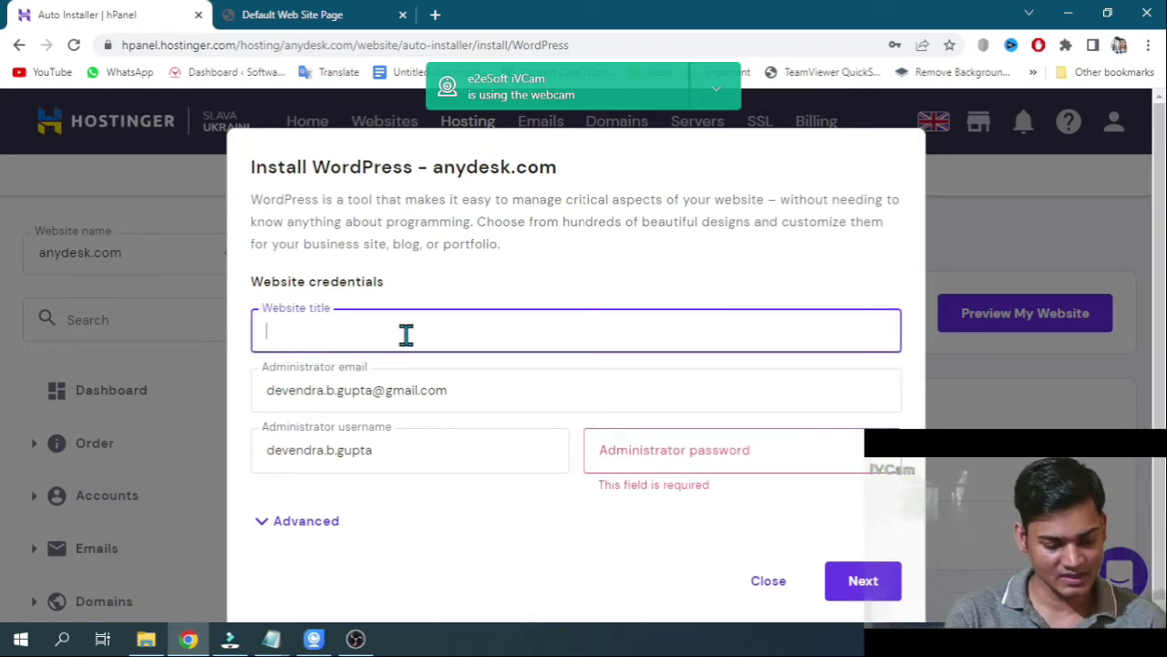
text(anydesk)
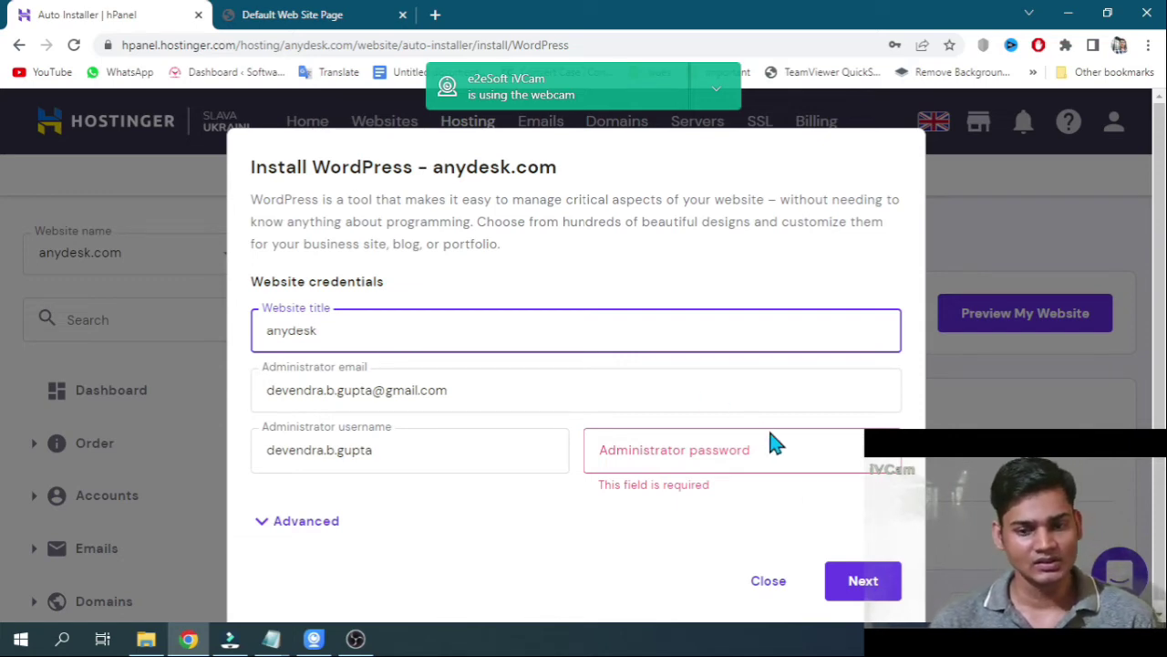
click(721, 453)
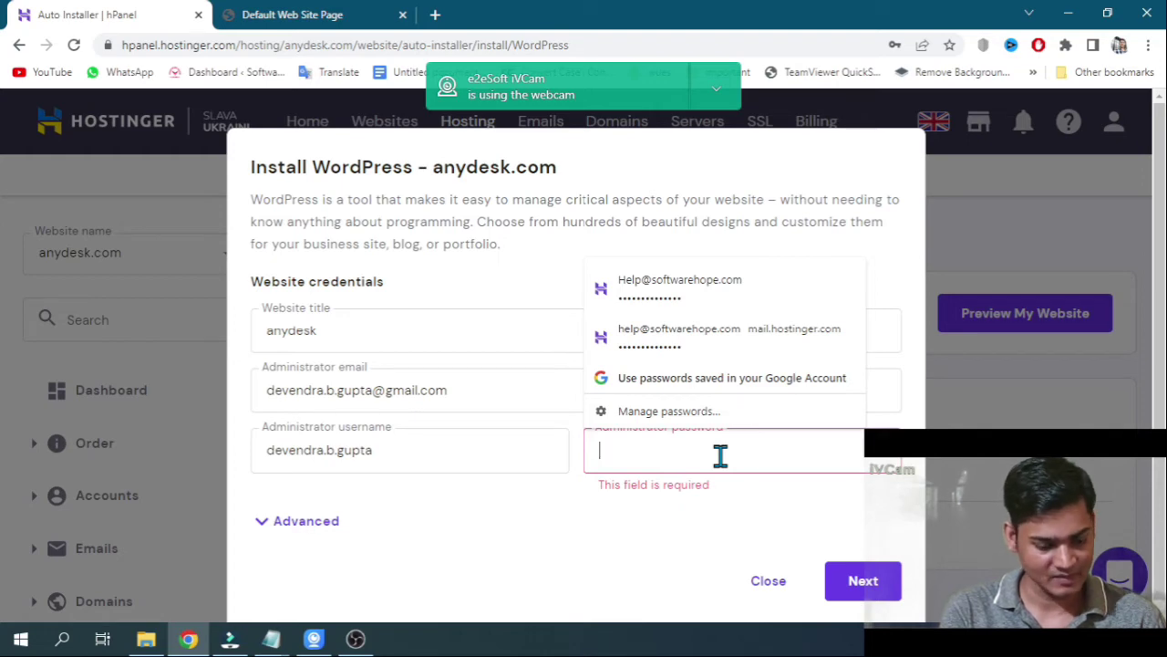
text(••••••••••••)
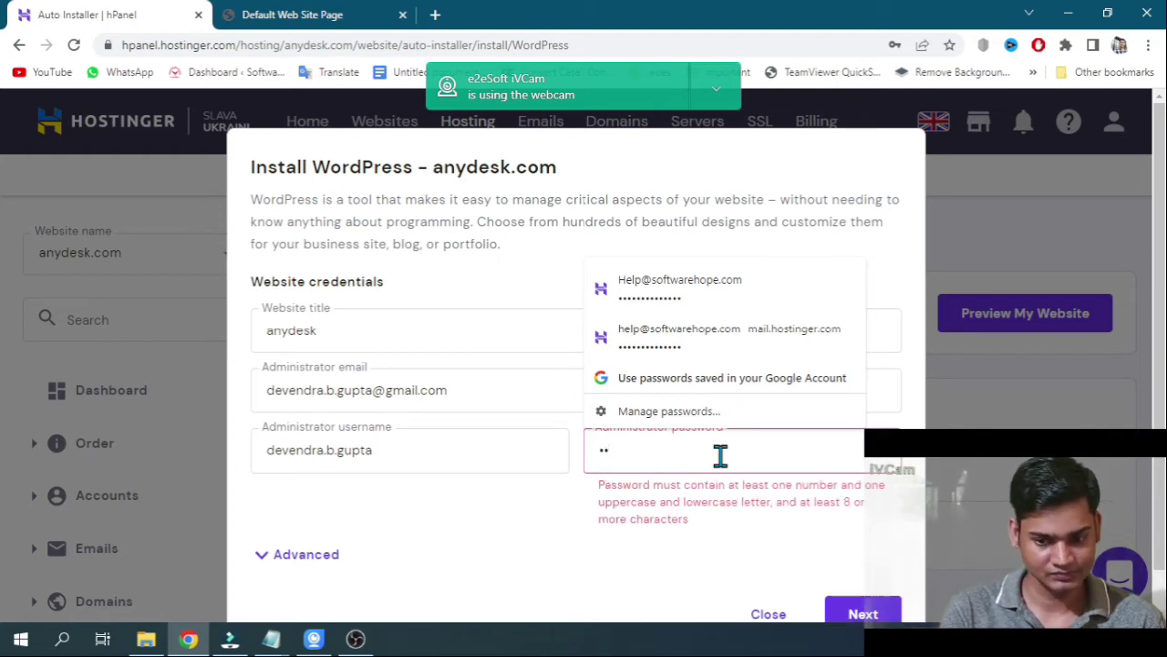
text(•)
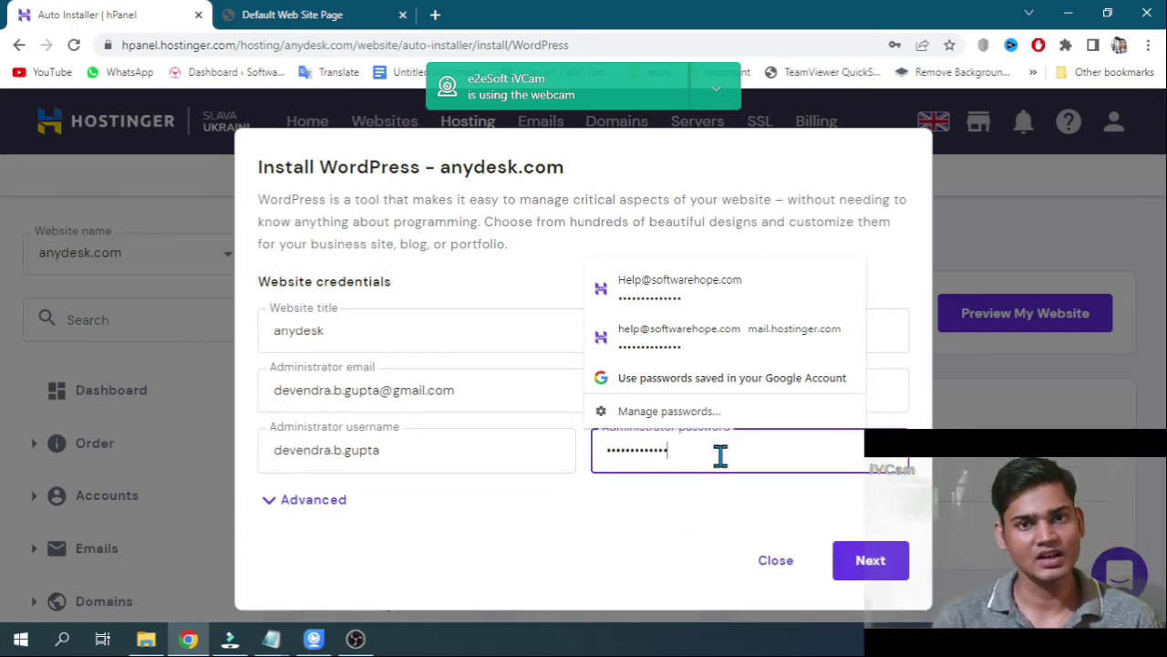
click(772, 501)
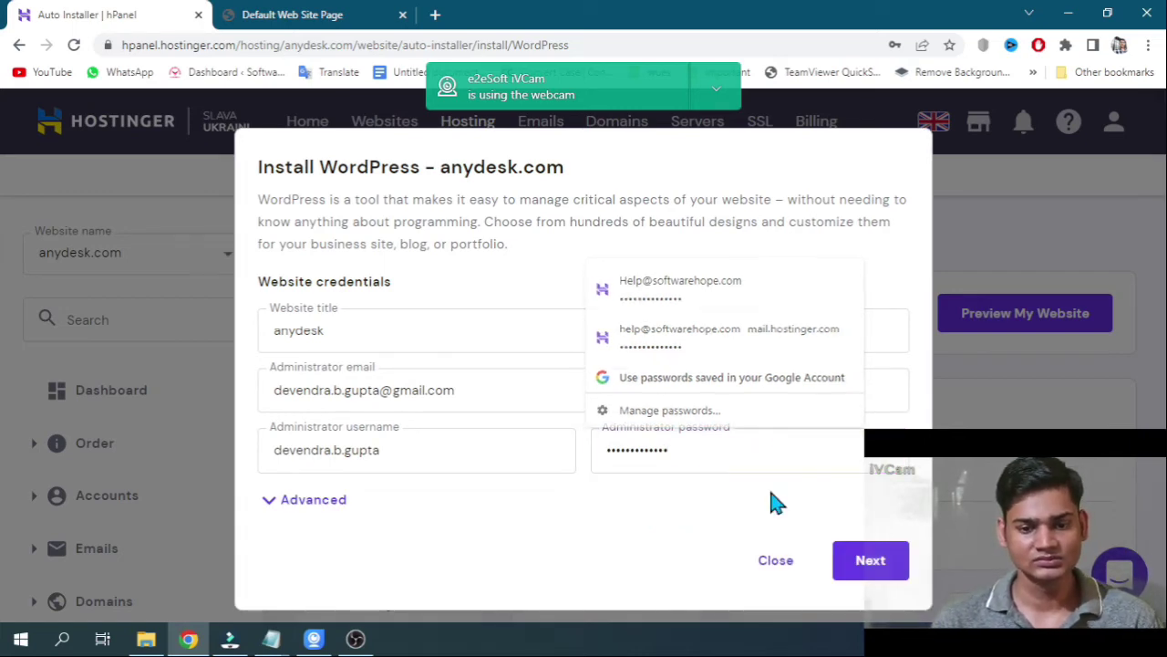
click(872, 573)
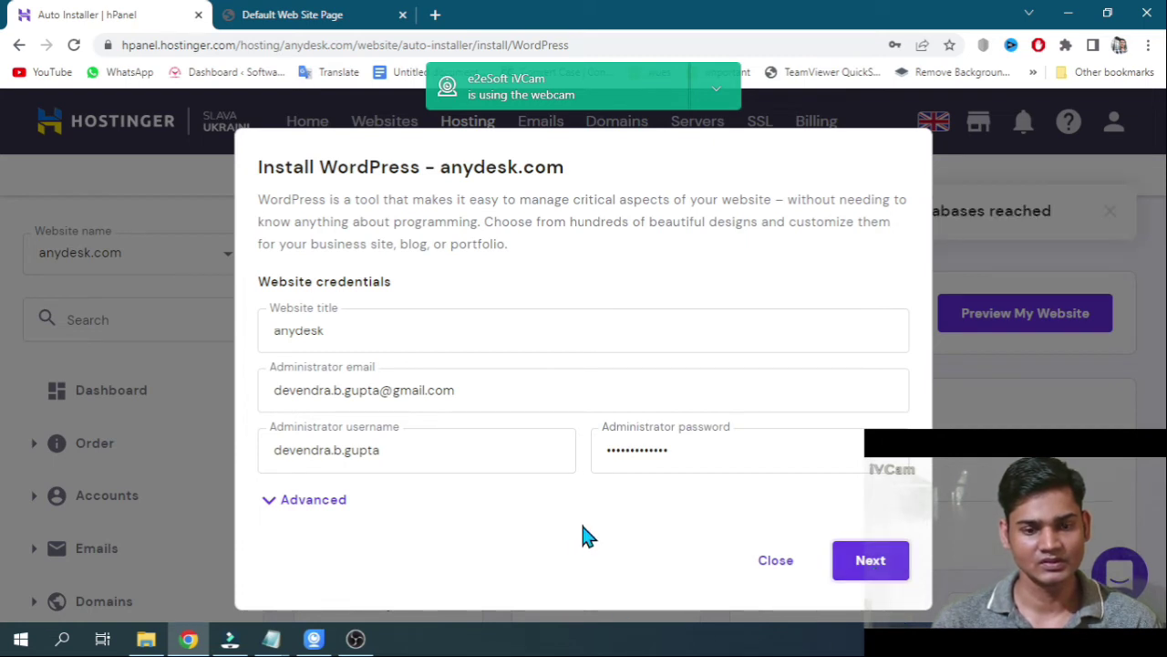
click(266, 502)
scroll(440, 515, down, 2)
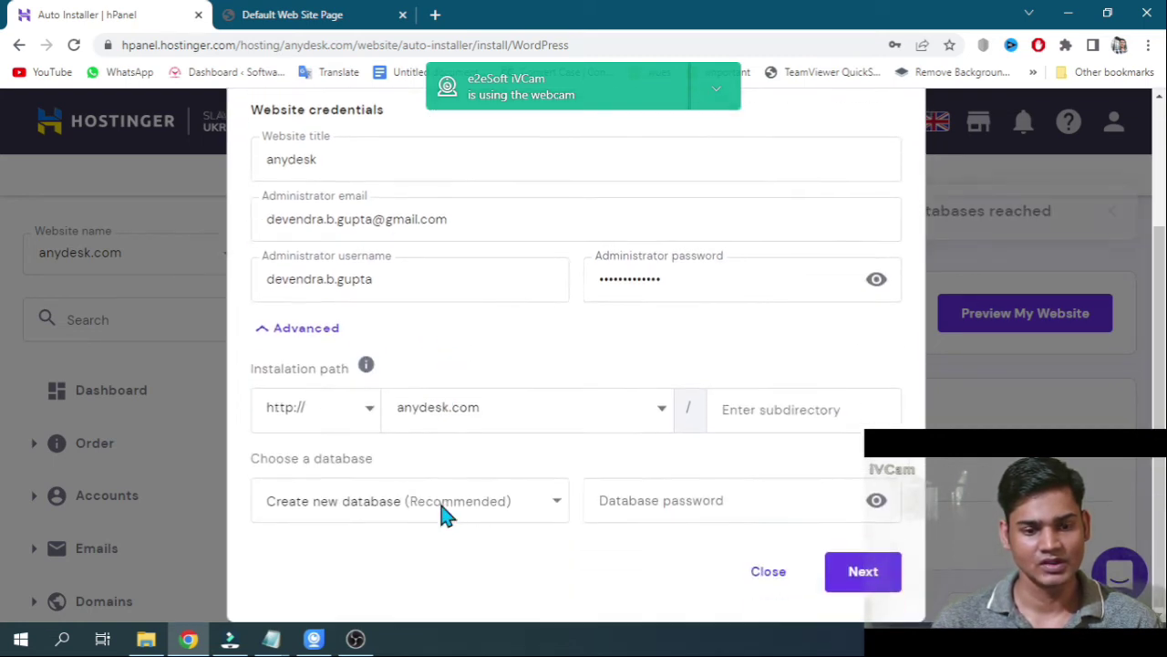
click(367, 418)
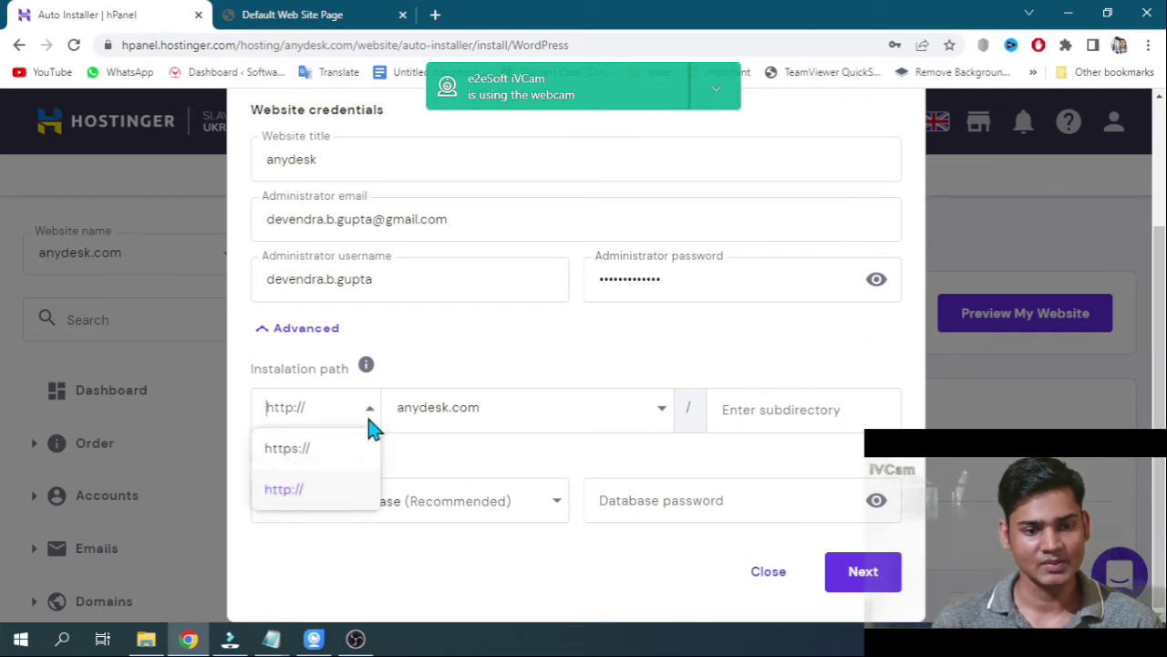
click(307, 450)
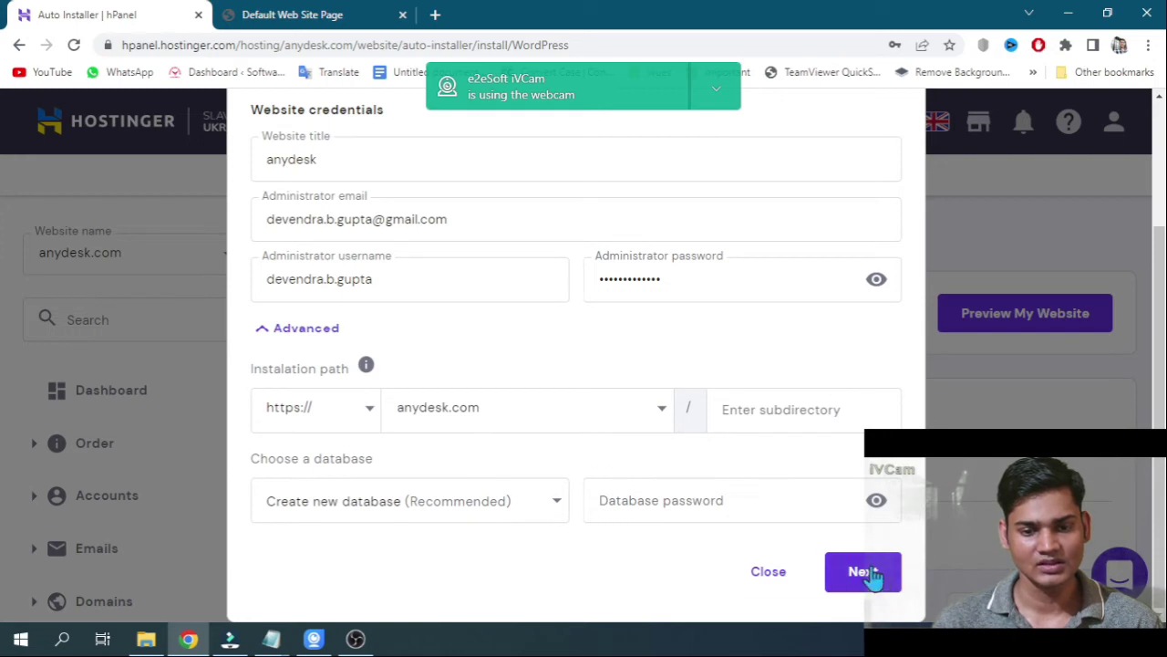
Choose the existing database ending in AS1vW, enter its database password and continue to the version and update settings
click(707, 507)
click(558, 509)
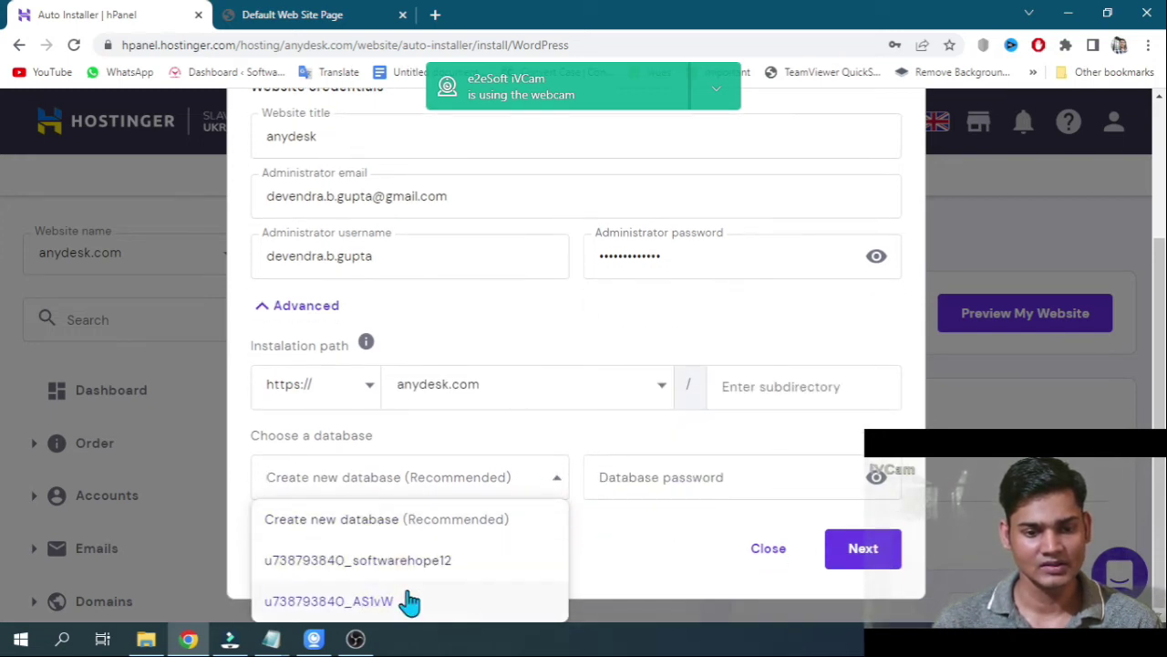
click(408, 601)
click(736, 507)
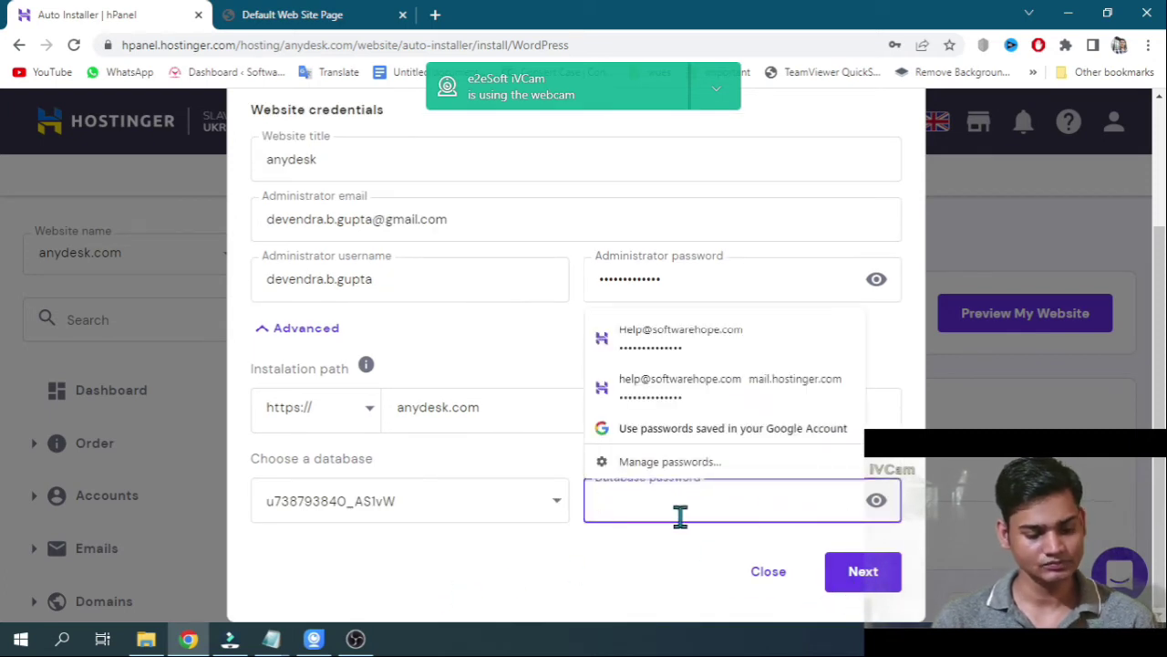
text(***********)
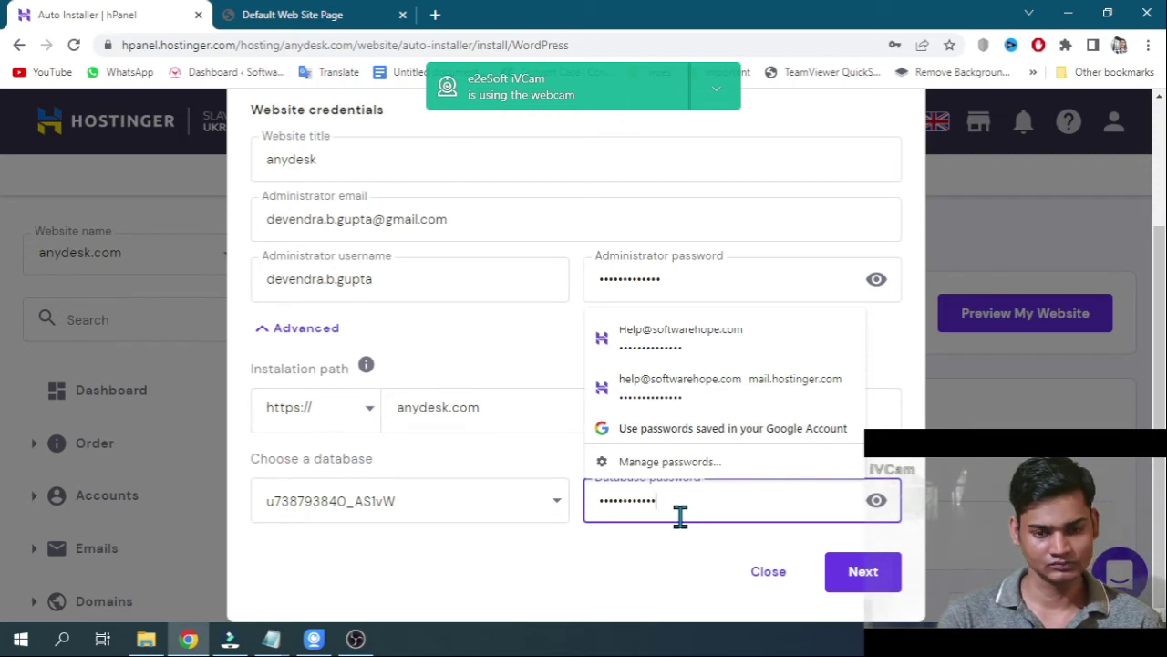
key(Return)
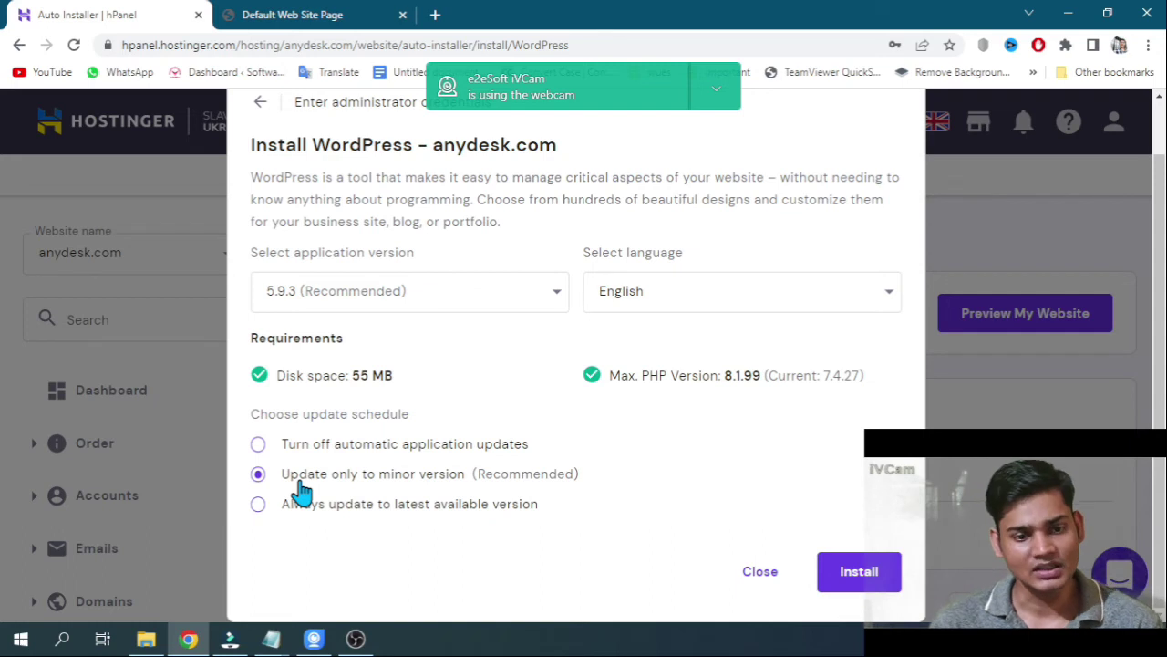
Turn off automatic application updates, start the WordPress installation and check the WordPress dashboard page for anydesk.com
click(364, 445)
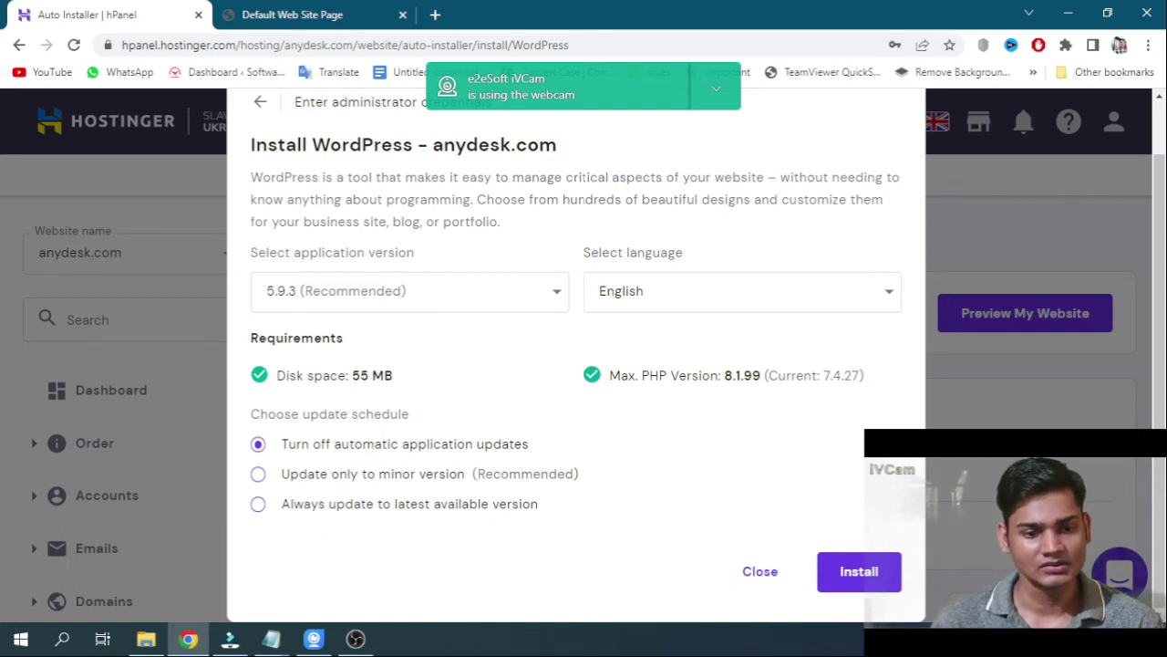
click(859, 572)
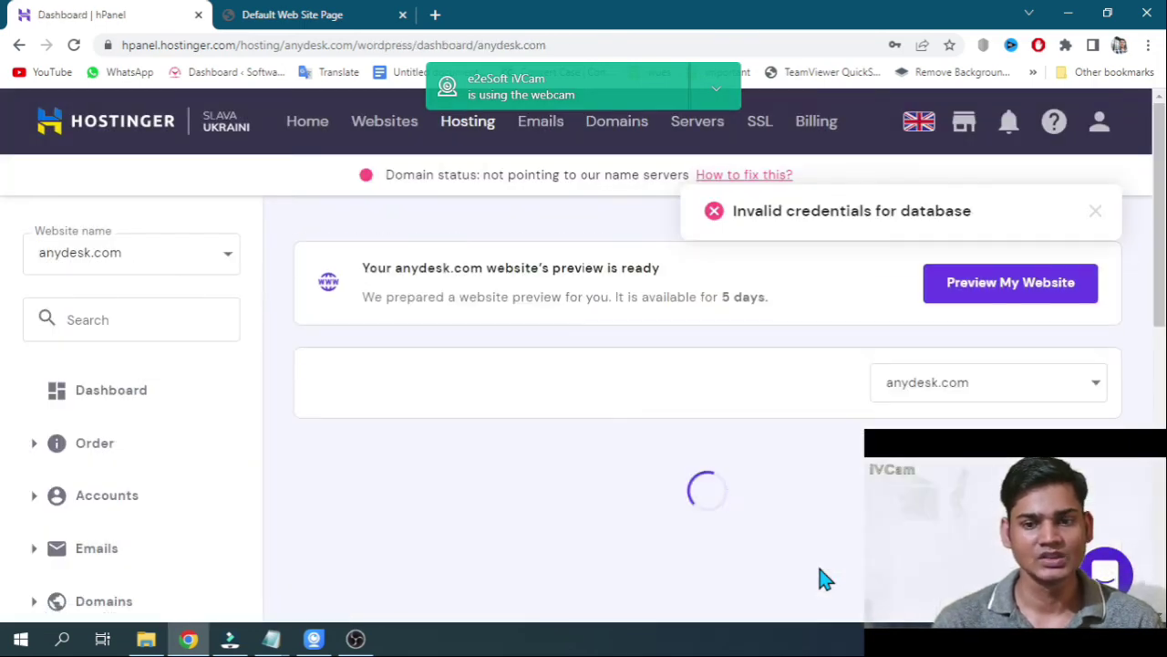
scroll(823, 469, down, 3)
scroll(823, 469, up, 3)
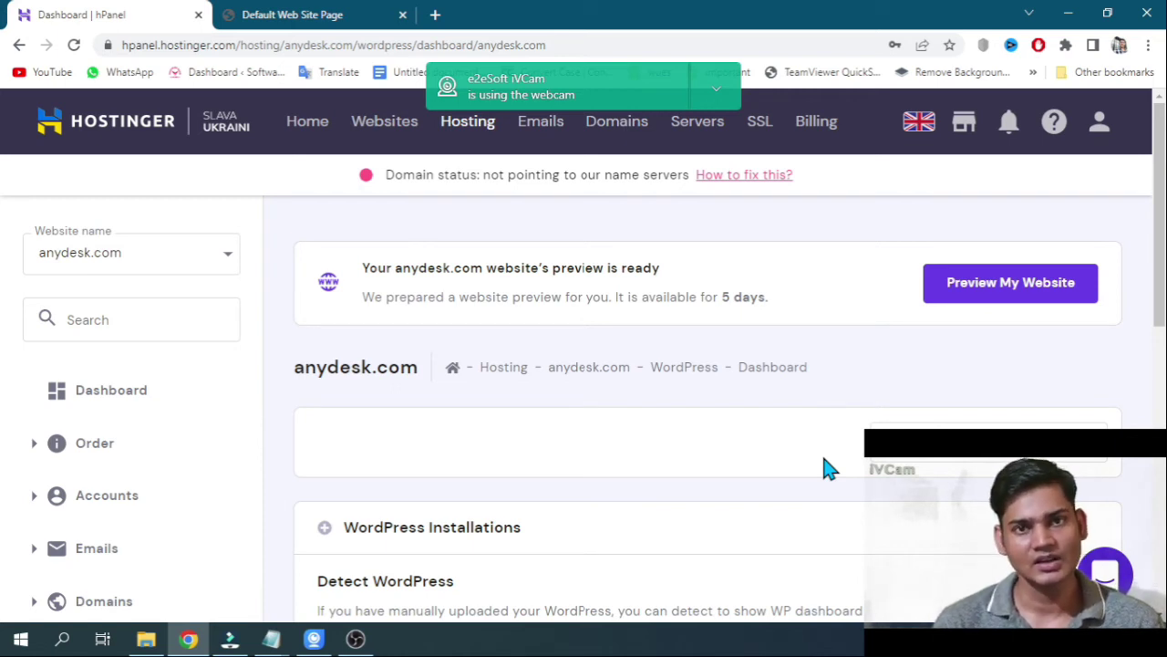
scroll(823, 468, down, 2)
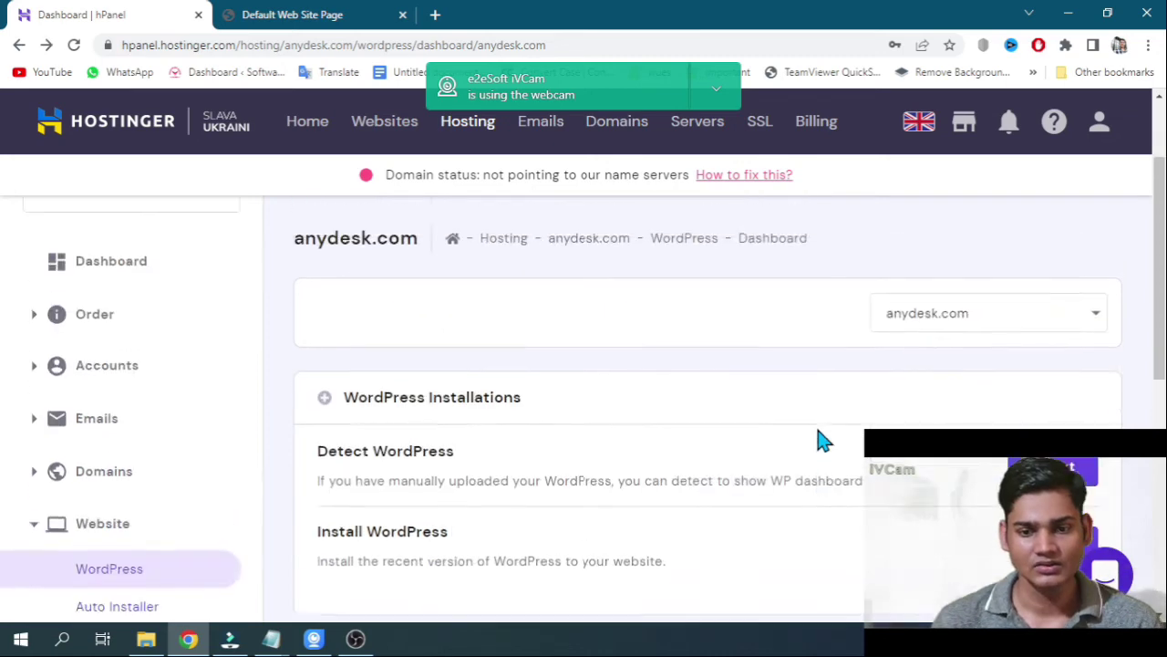
scroll(820, 443, up, 2)
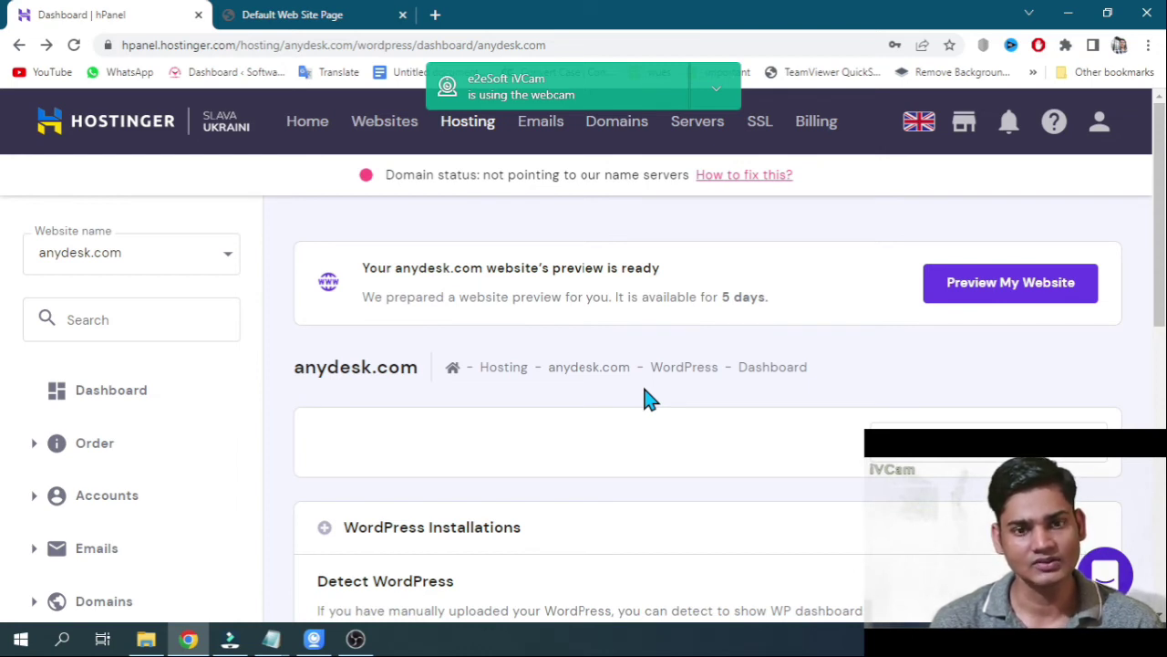
Open the WordPress login page of softwarehope.com in a new browser tab
click(435, 15)
text(https://softwarehope.com/wp-login.)
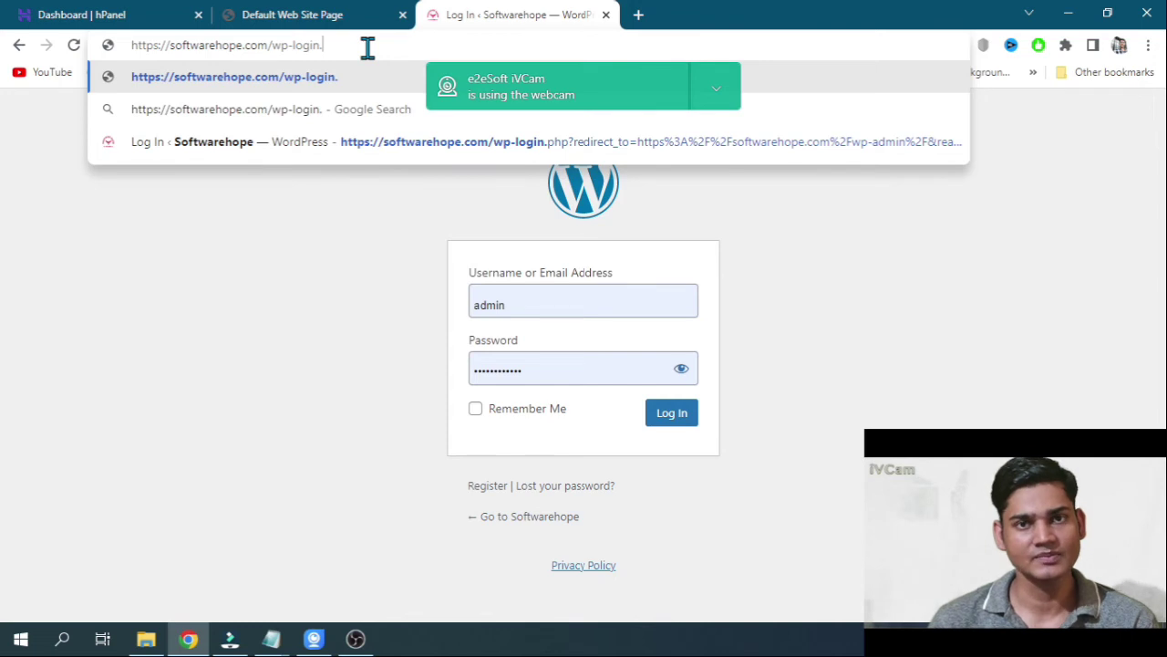
key(Return)
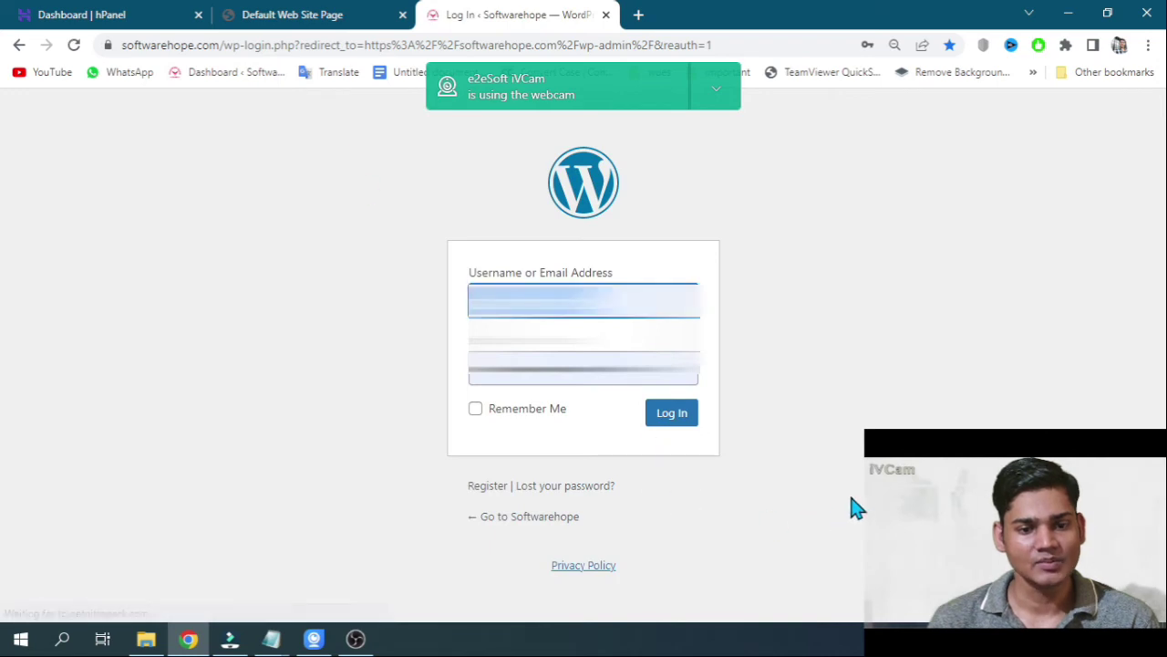
Log in to the Softwarehope WordPress admin with the saved username and password, and return to the Hostinger dashboard
click(510, 301)
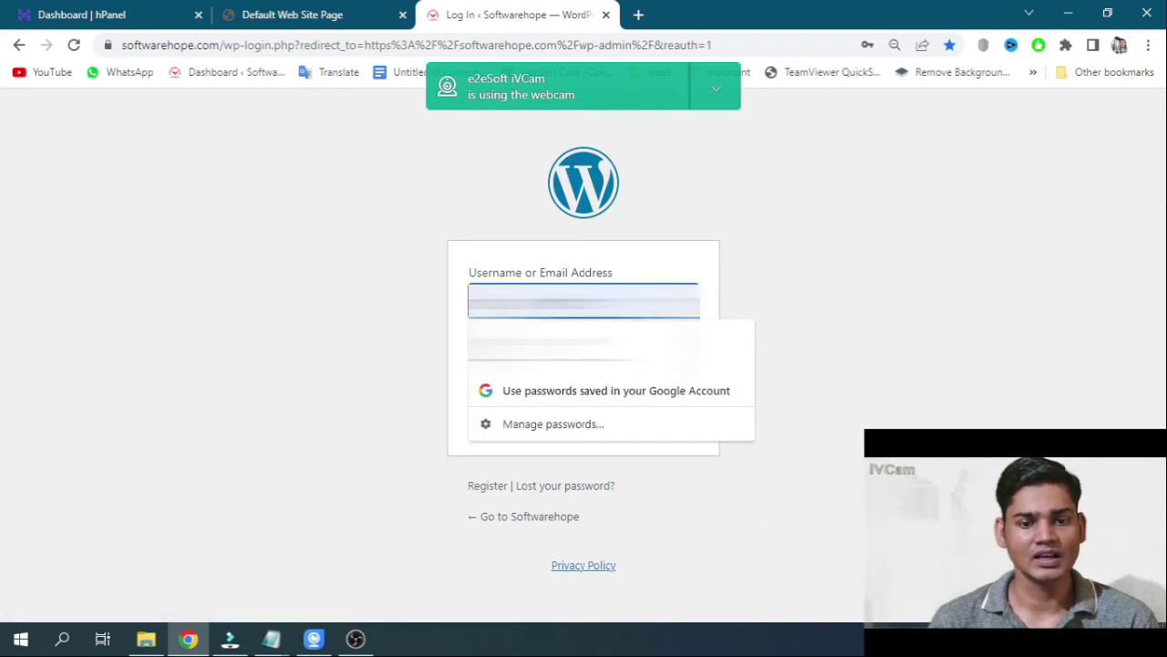
key(BackSpace)
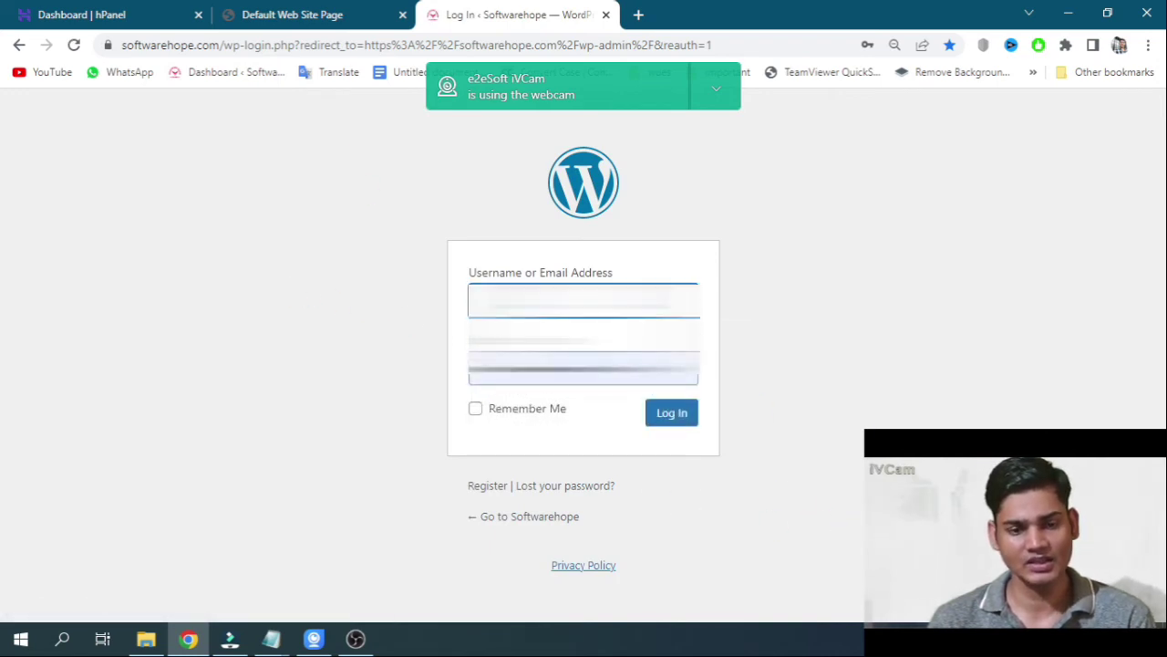
click(547, 342)
click(690, 418)
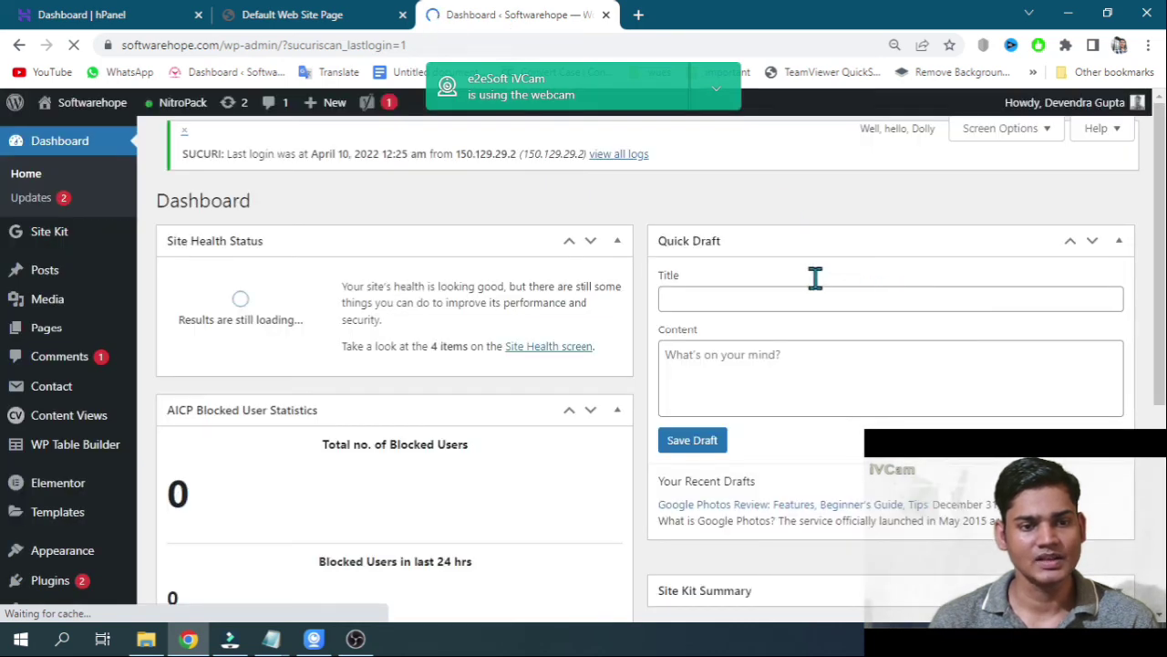
click(74, 17)
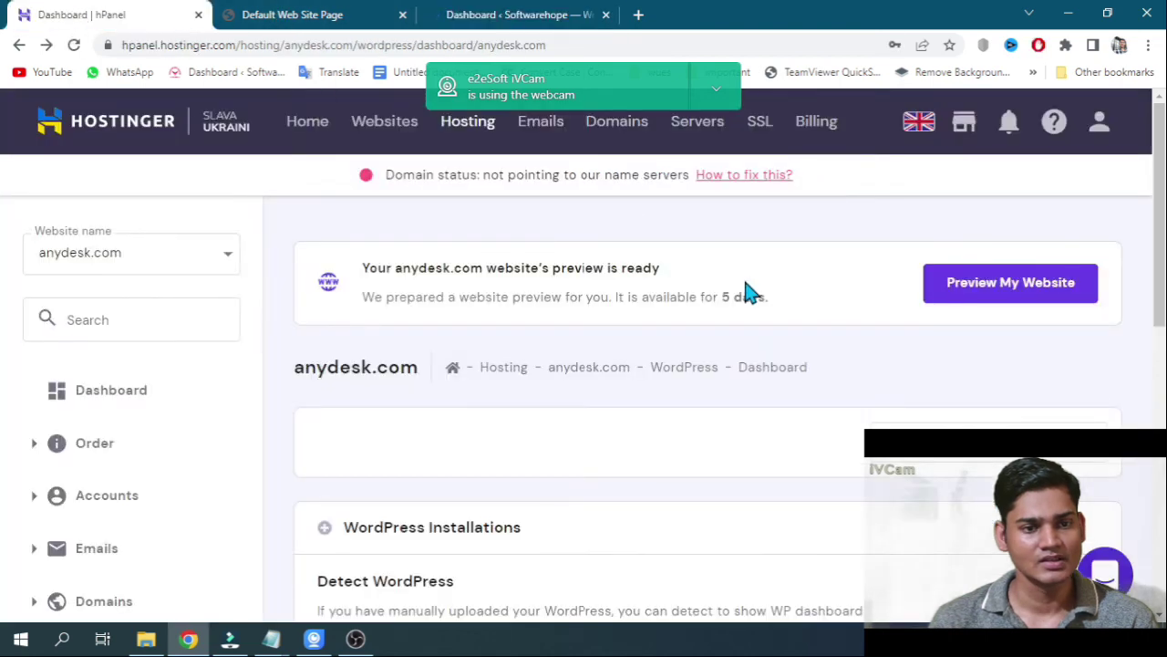